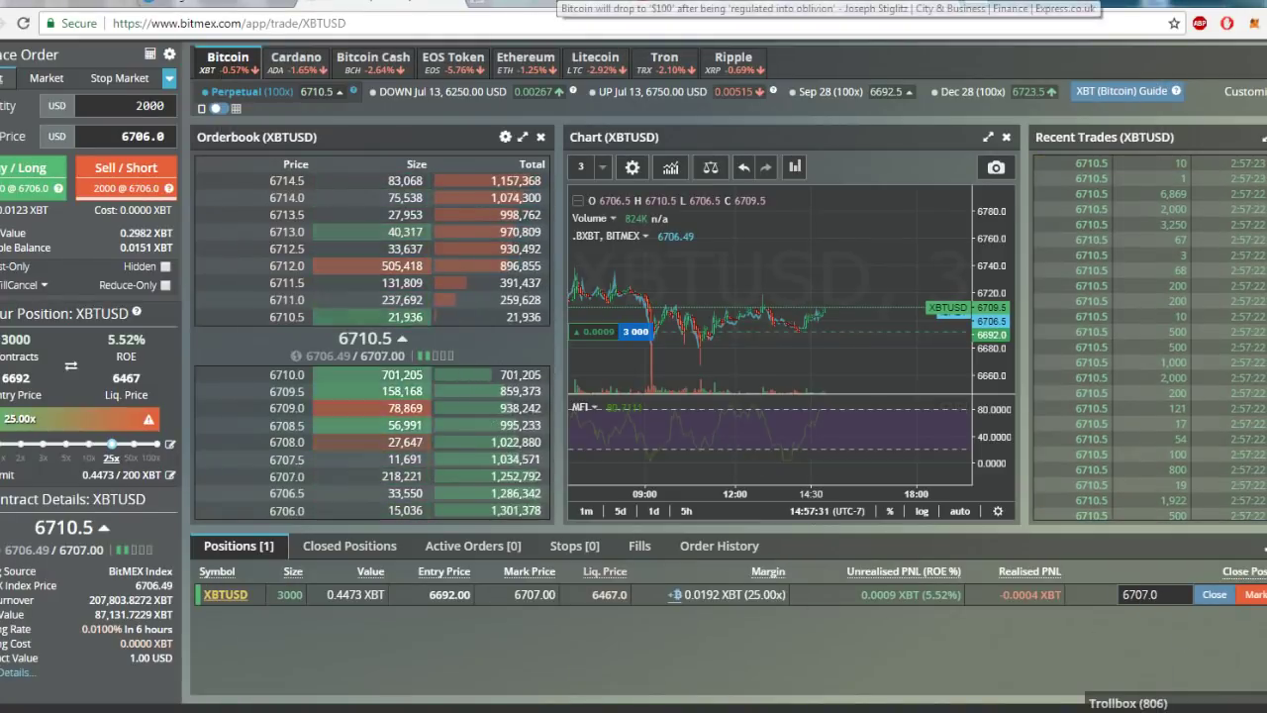
# Look at the Express article on Bitcoin dropping to $100, and return to the BitMEX trading page
pyautogui.click(559, 4)
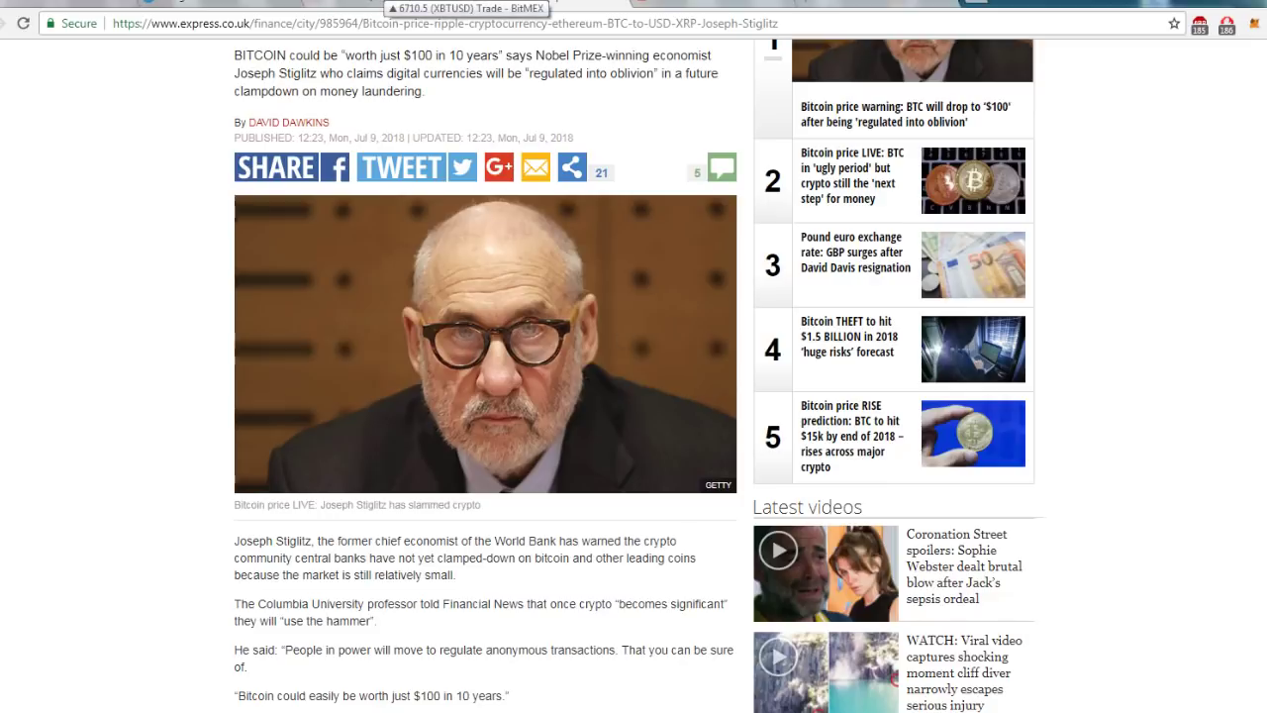
pyautogui.click(465, 3)
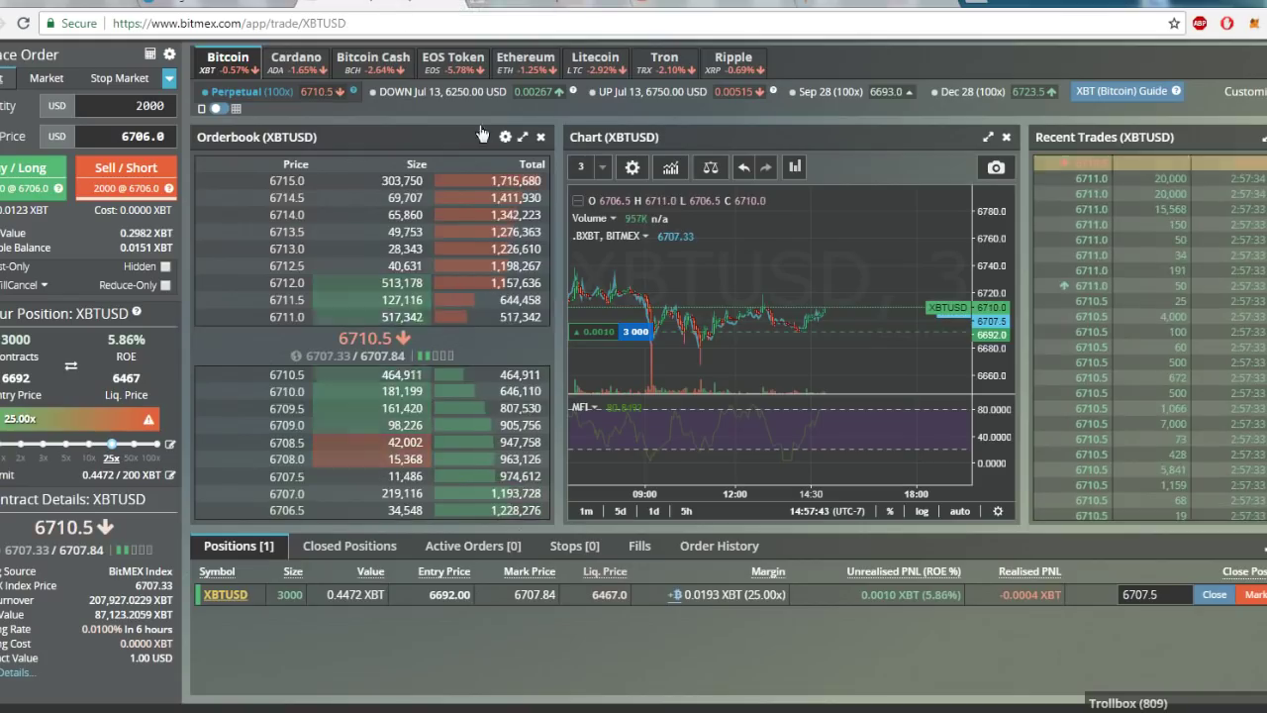
# Set the XBTUSD chart interval to 30 minutes and examine the price history back to the start of July
pyautogui.click(603, 167)
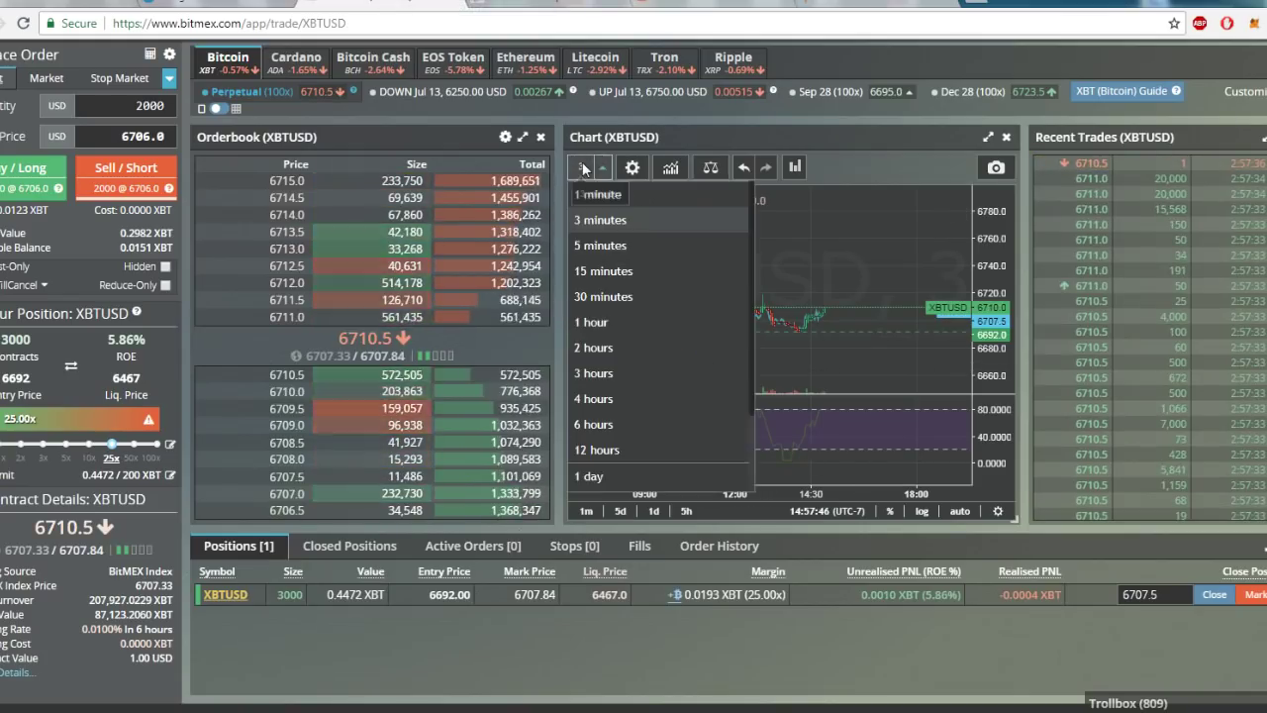
pyautogui.click(604, 297)
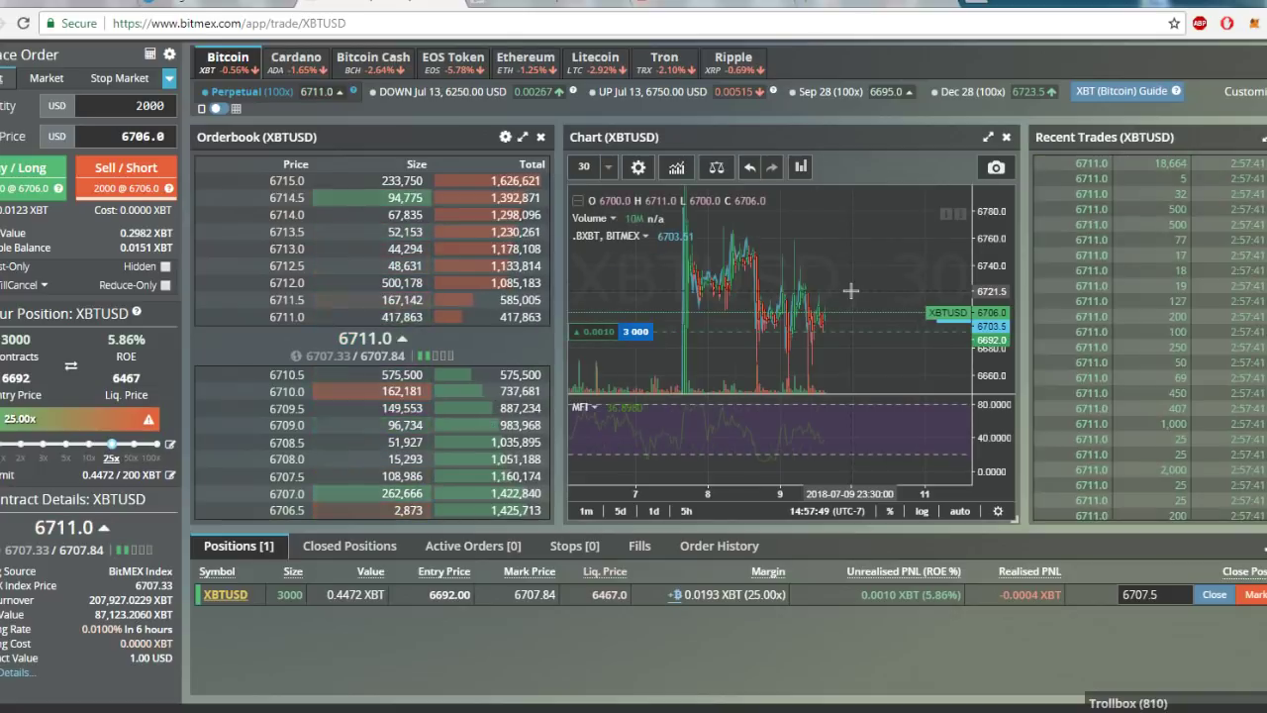
pyautogui.moveTo(1010, 216); pyautogui.dragTo(887, 376)
pyautogui.moveTo(804, 362); pyautogui.dragTo(846, 370)
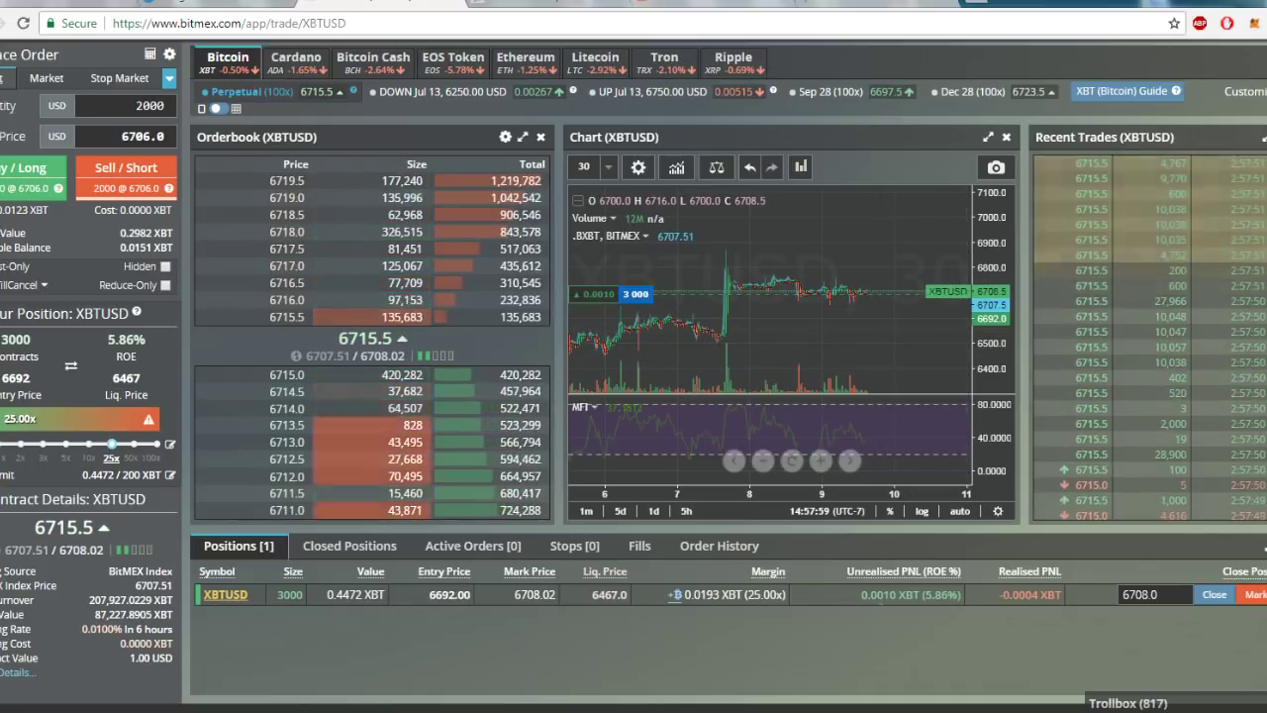
pyautogui.moveTo(1009, 338); pyautogui.dragTo(1009, 323)
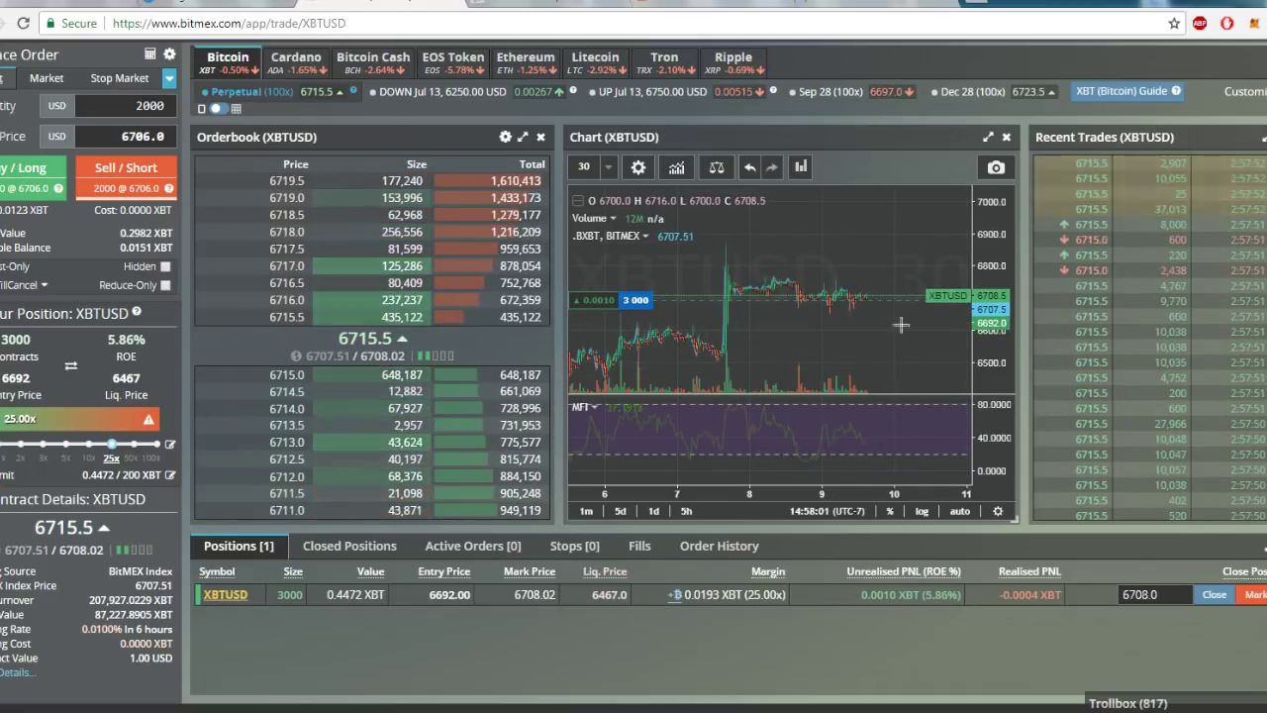
pyautogui.moveTo(901, 325); pyautogui.dragTo(680, 347)
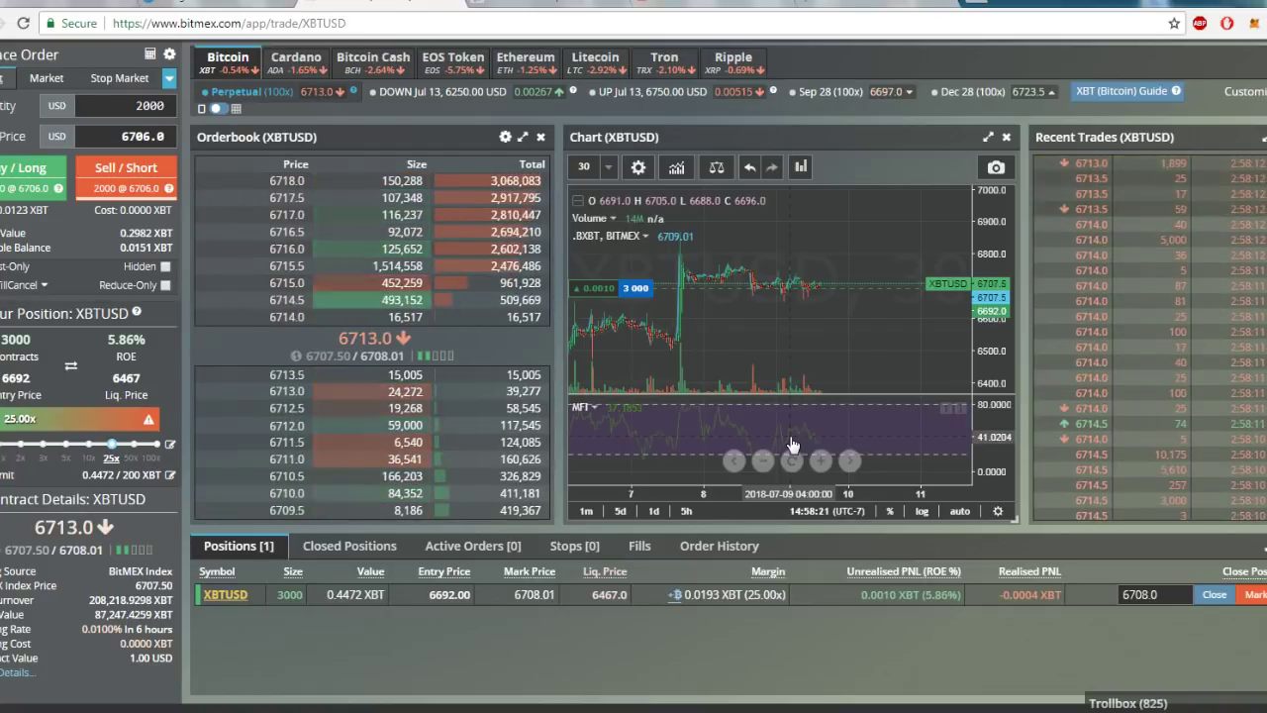
pyautogui.moveTo(792, 445); pyautogui.dragTo(725, 350)
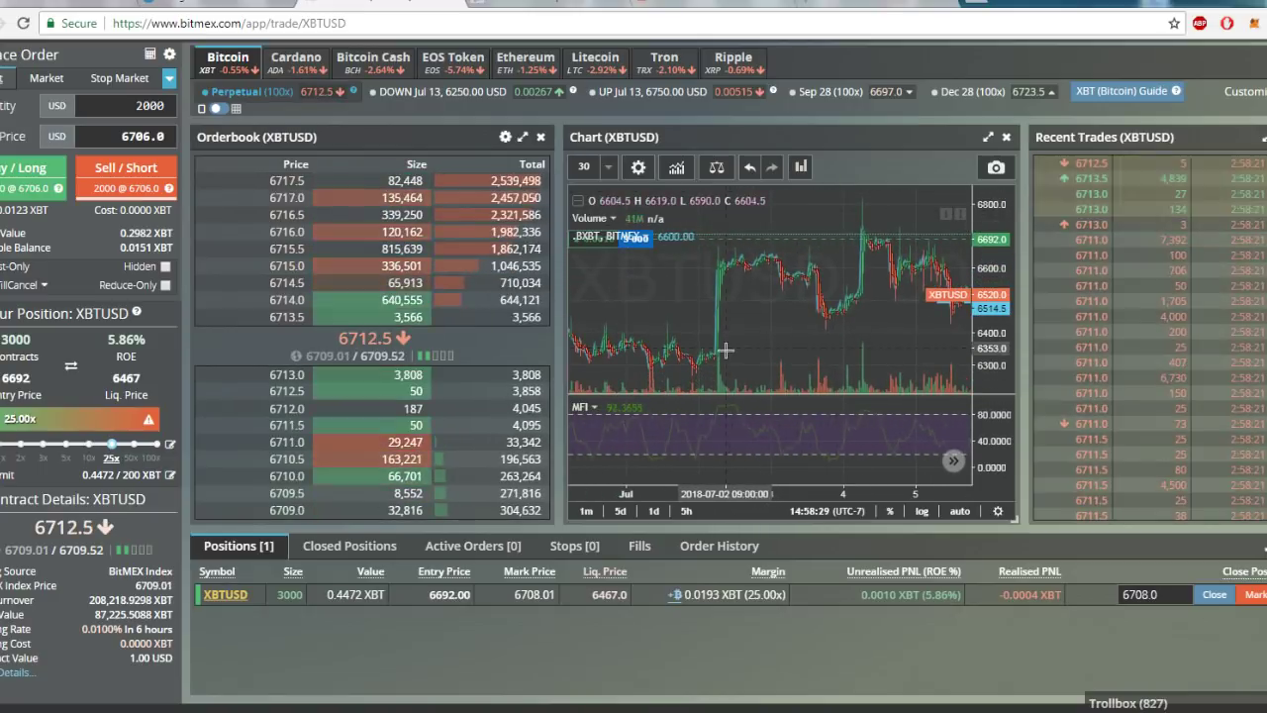
pyautogui.moveTo(902, 351); pyautogui.dragTo(758, 318)
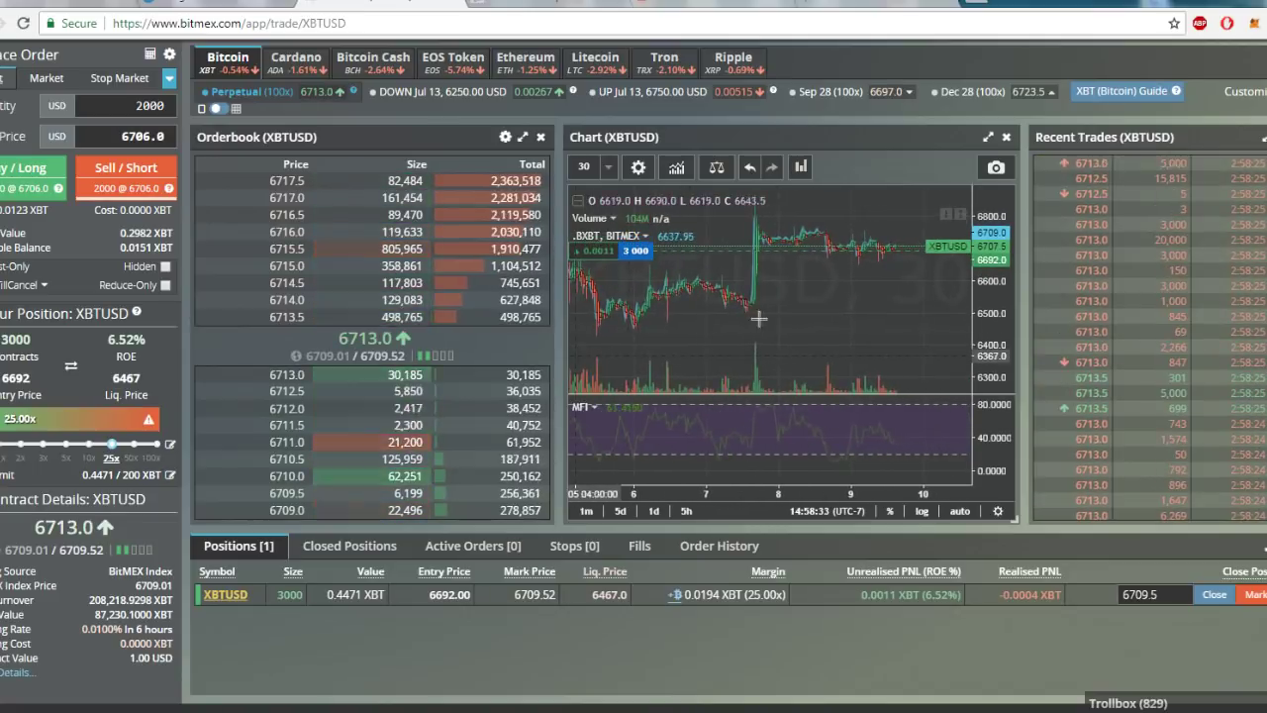
# Read the Express article, highlighting the "worth just $100 in 10 years" and "regulated into oblivion" claims and the quote on secrecy
pyautogui.hotkey('ctrl', 'Tab')
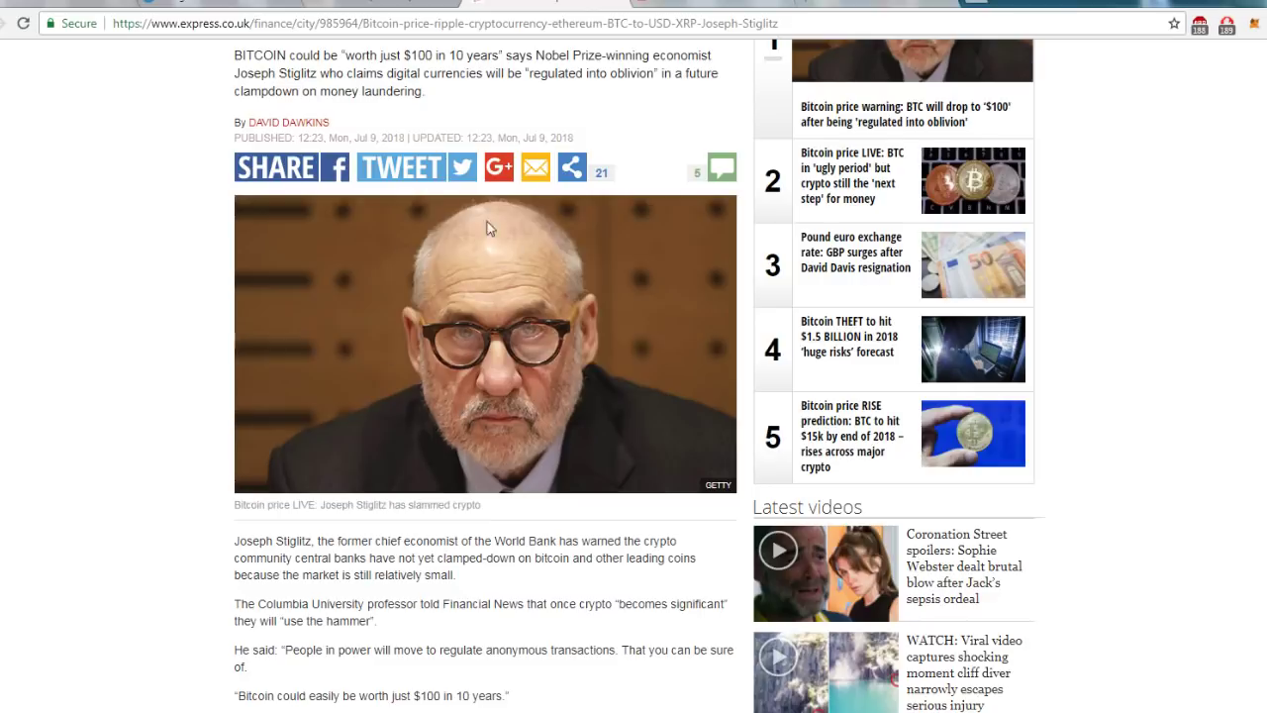
pyautogui.moveTo(353, 60); pyautogui.dragTo(482, 59)
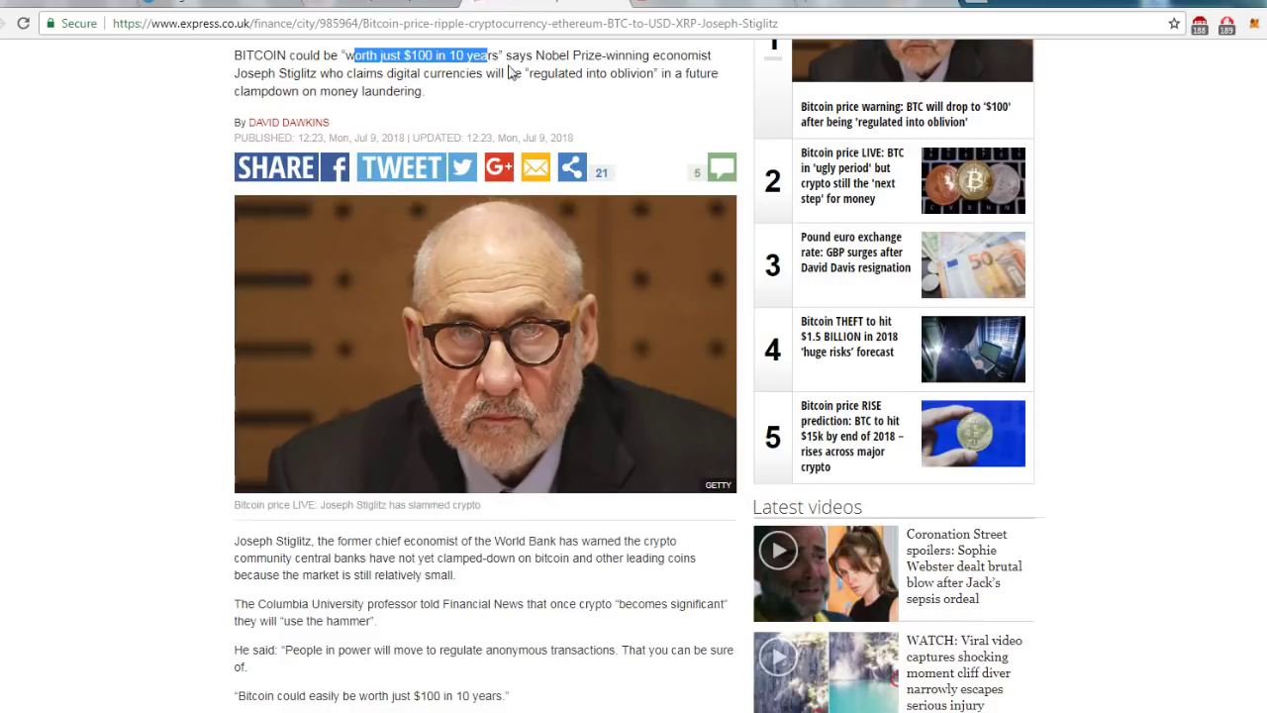
pyautogui.moveTo(527, 74); pyautogui.dragTo(648, 89)
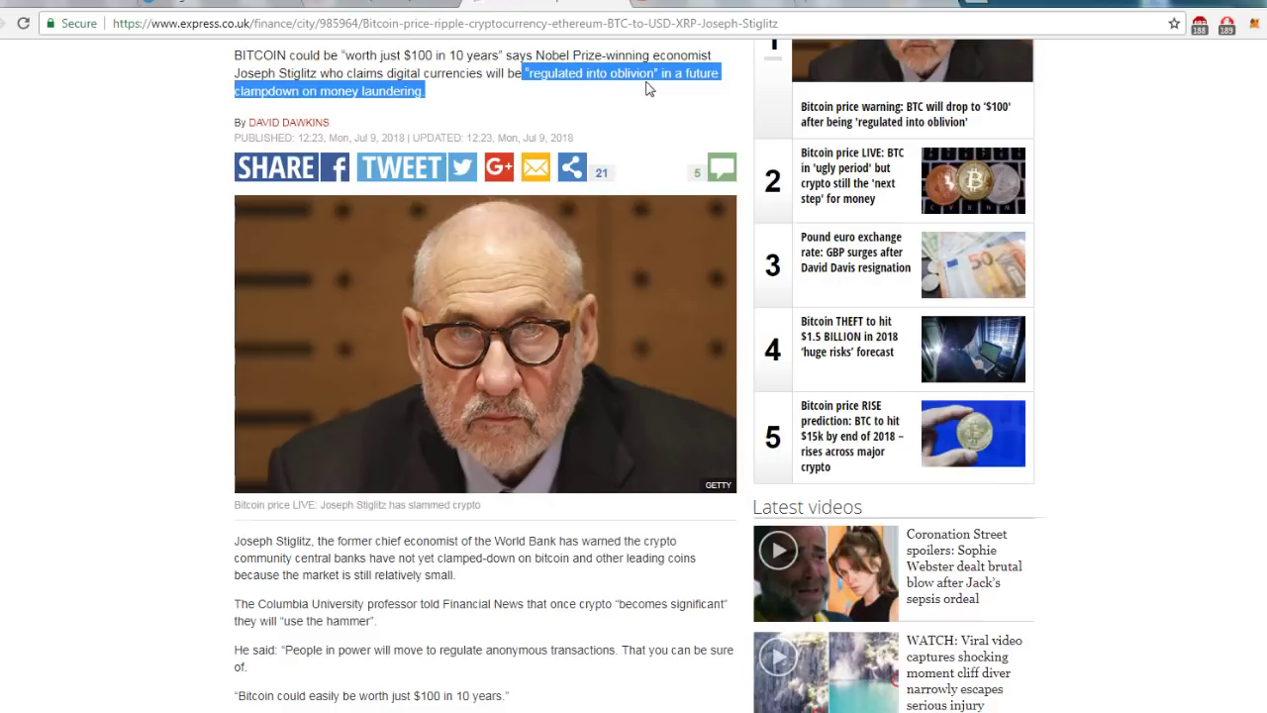
pyautogui.click(569, 596)
pyautogui.scroll(-4, 566, 594)
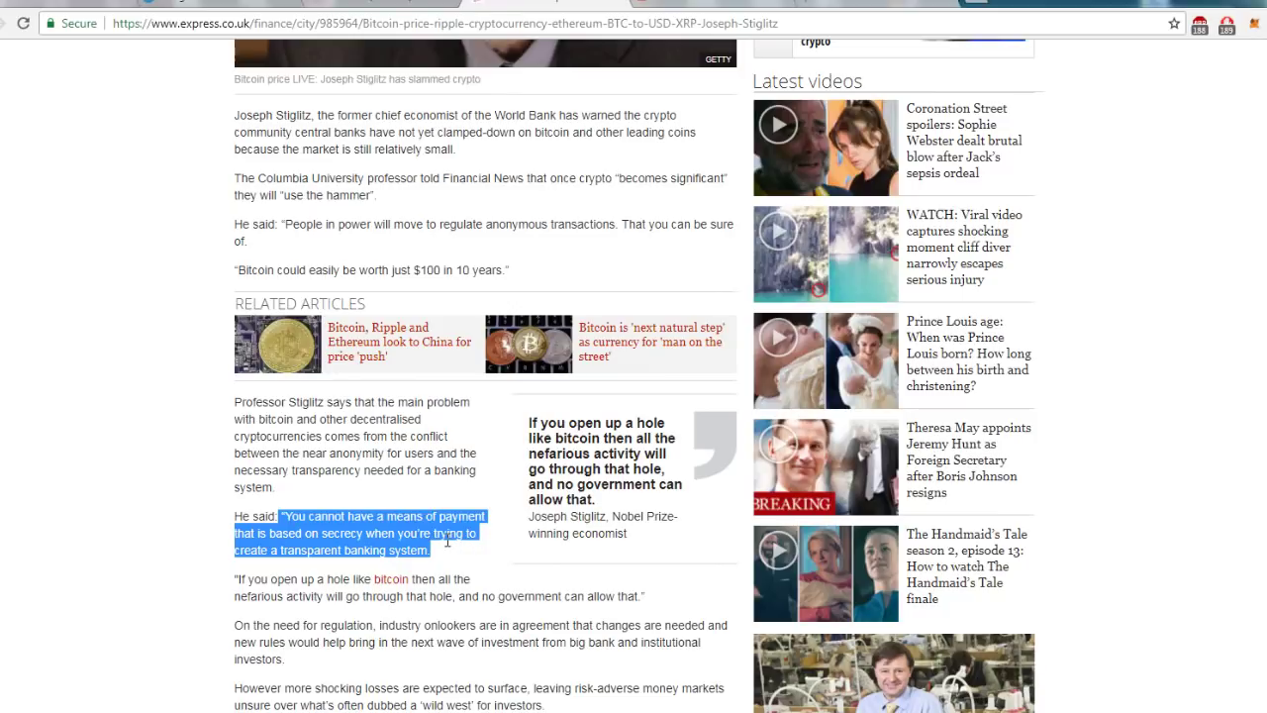
pyautogui.click(445, 539)
pyautogui.scroll(4, 518, 574)
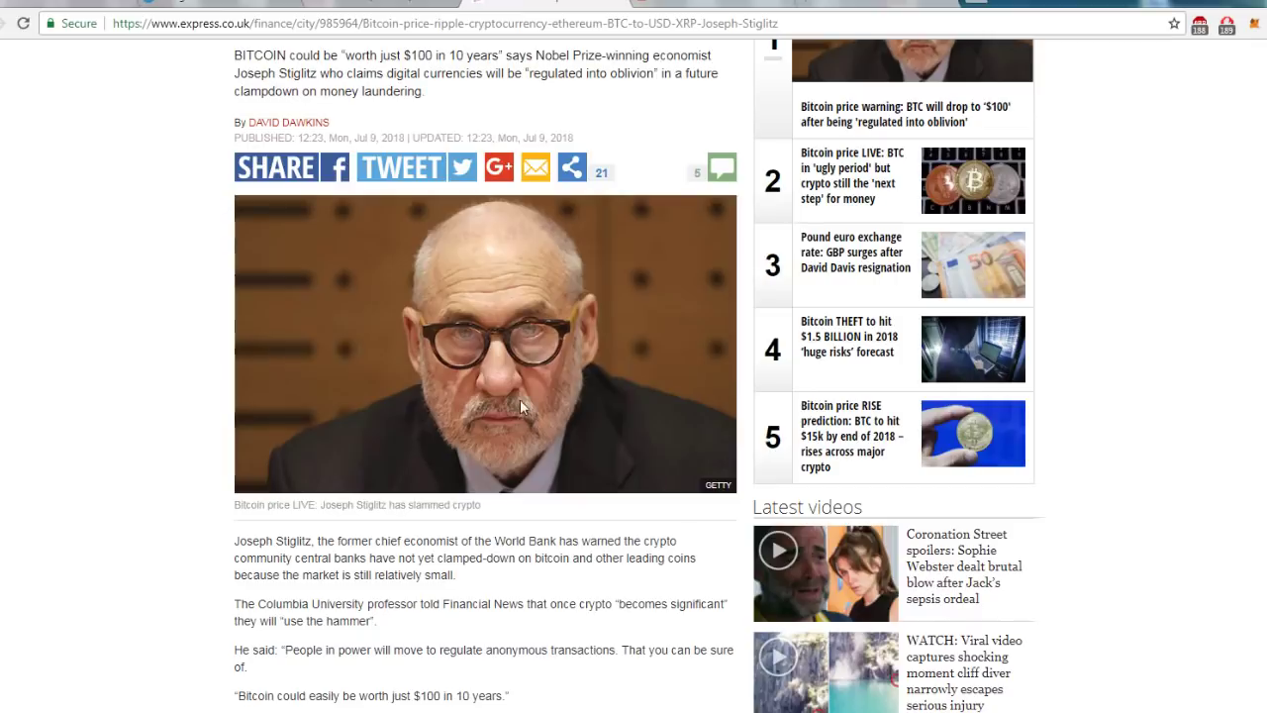
# Switch back to the BitMEX trading page and view the market order form before returning to the limit order form
pyautogui.click(401, 5)
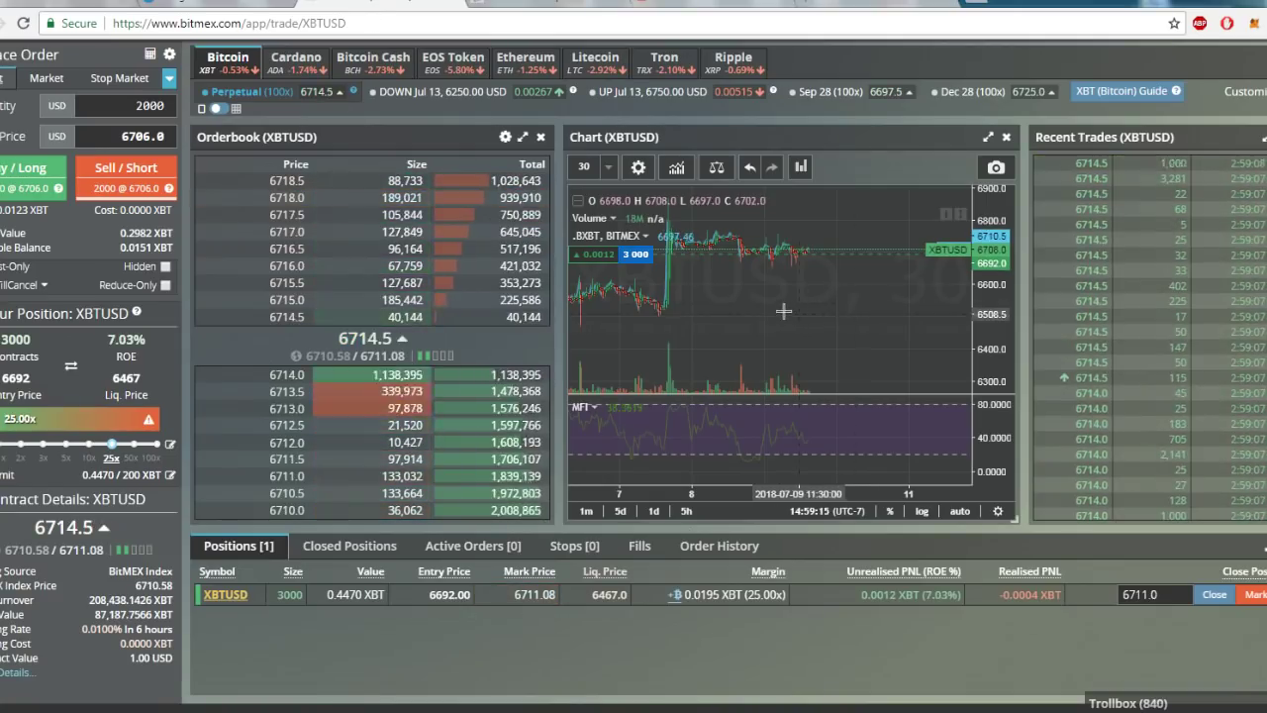
pyautogui.click(578, 167)
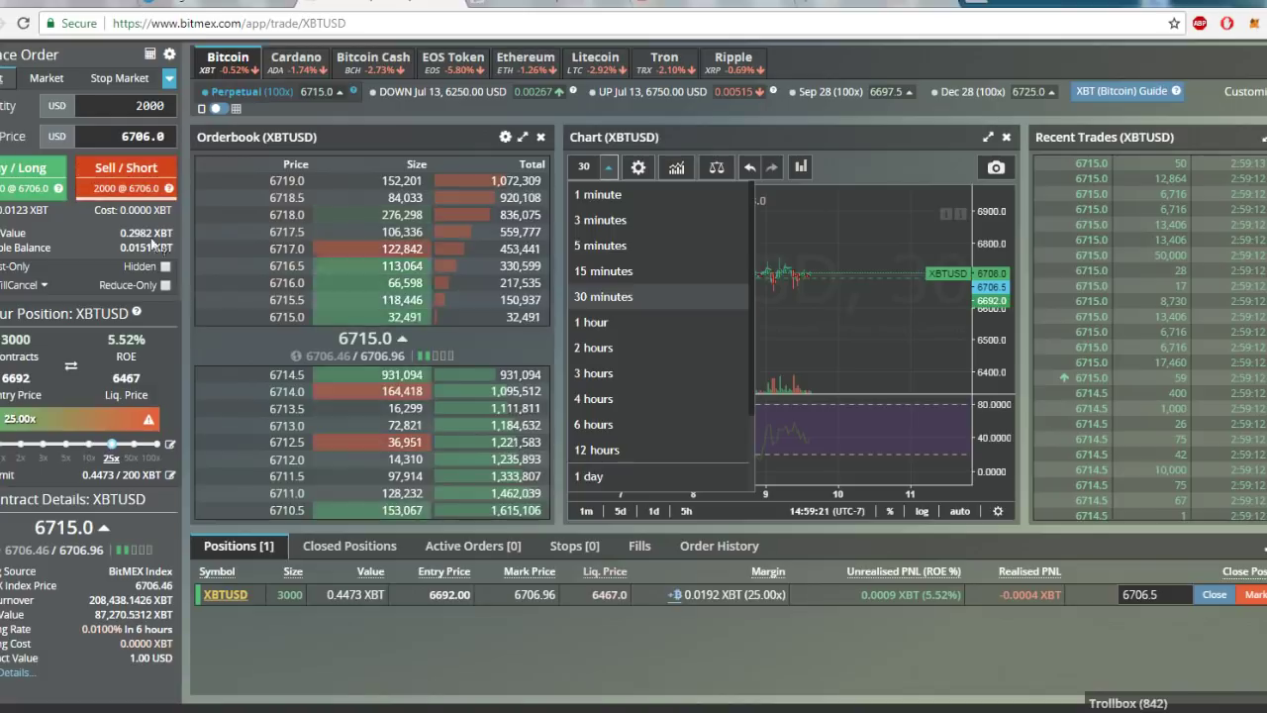
pyautogui.click(812, 331)
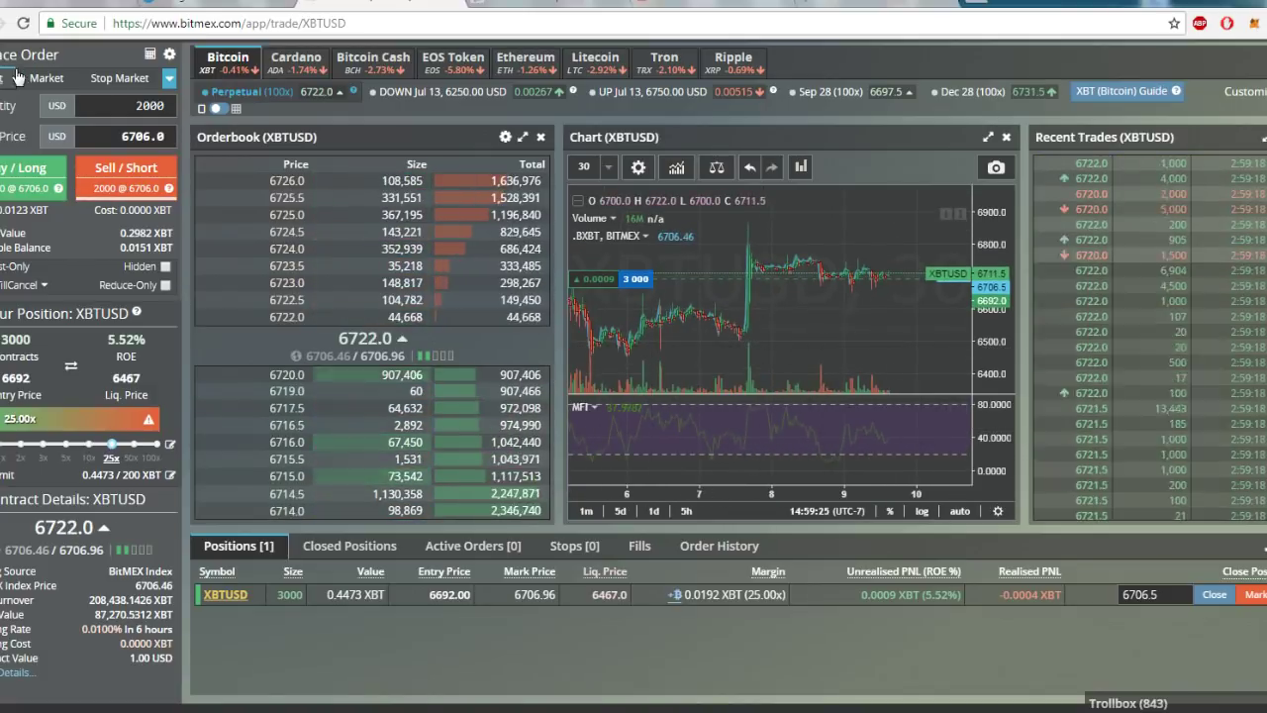
pyautogui.click(45, 77)
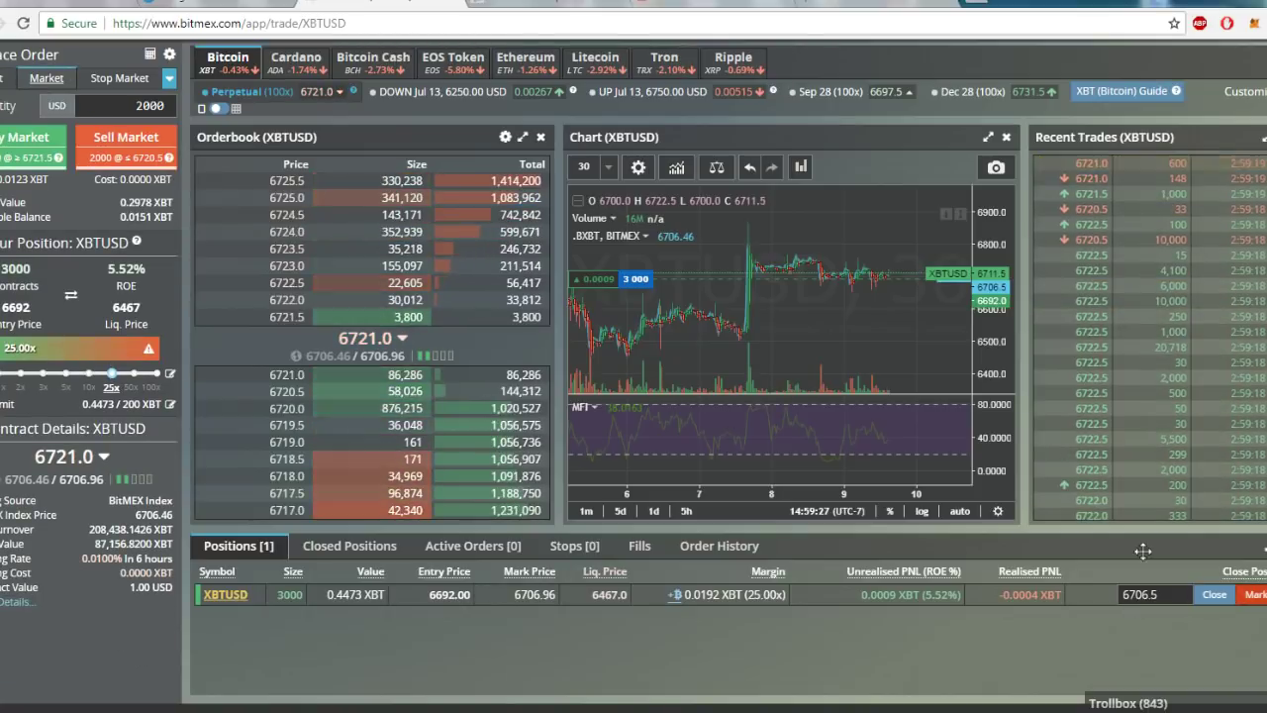
pyautogui.click(5, 77)
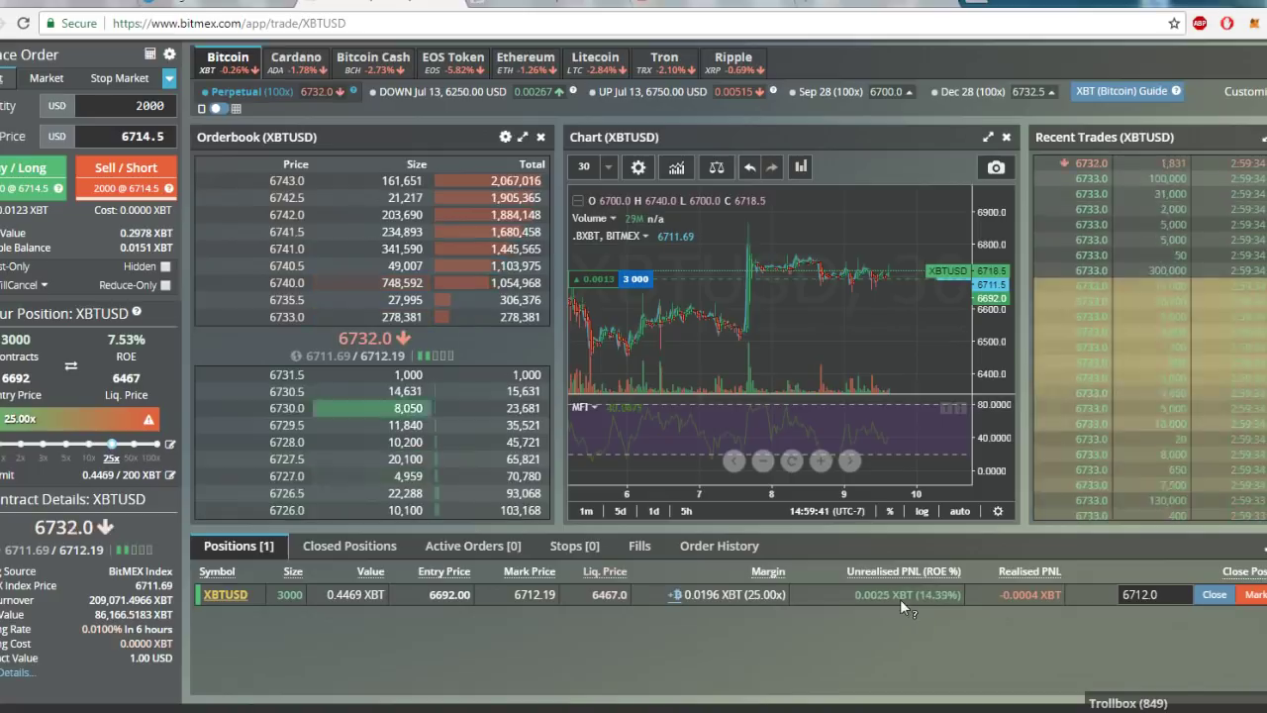
# Examine the latest candles on the 30-minute XBTUSD chart and the open position's unrealised PNL
pyautogui.scroll(2, 834, 355)
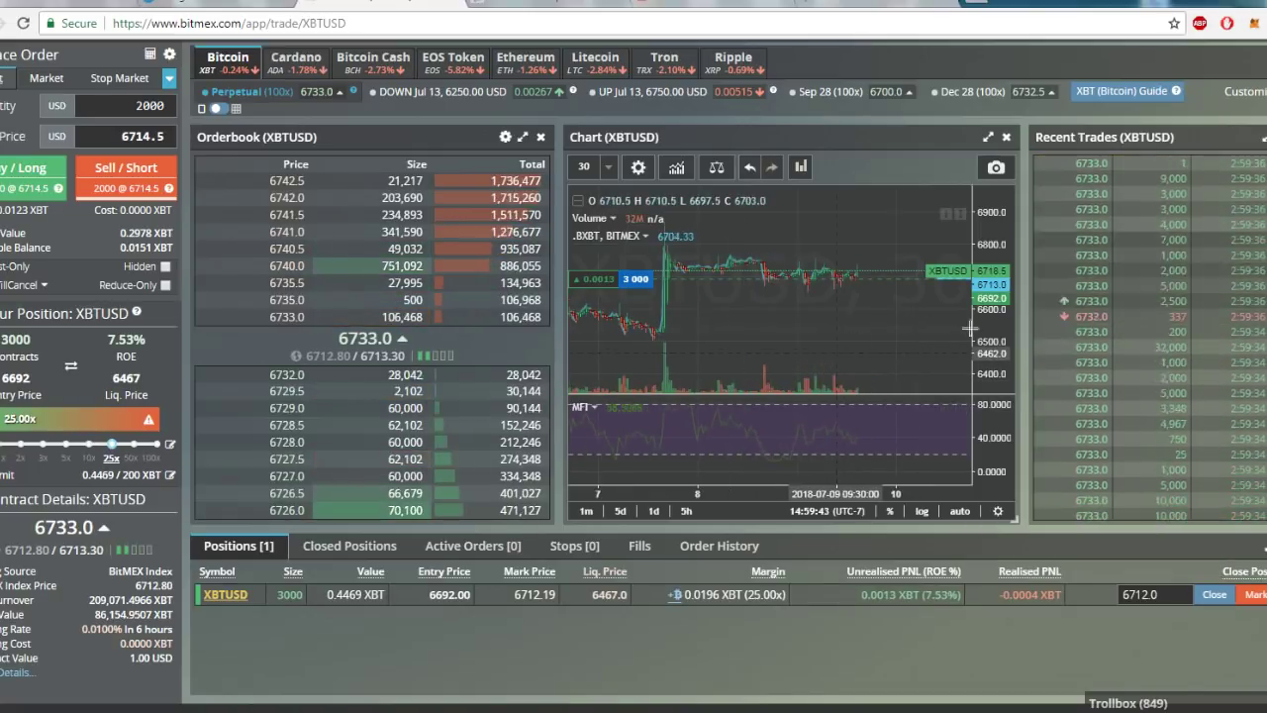
pyautogui.moveTo(1001, 324); pyautogui.dragTo(1001, 297)
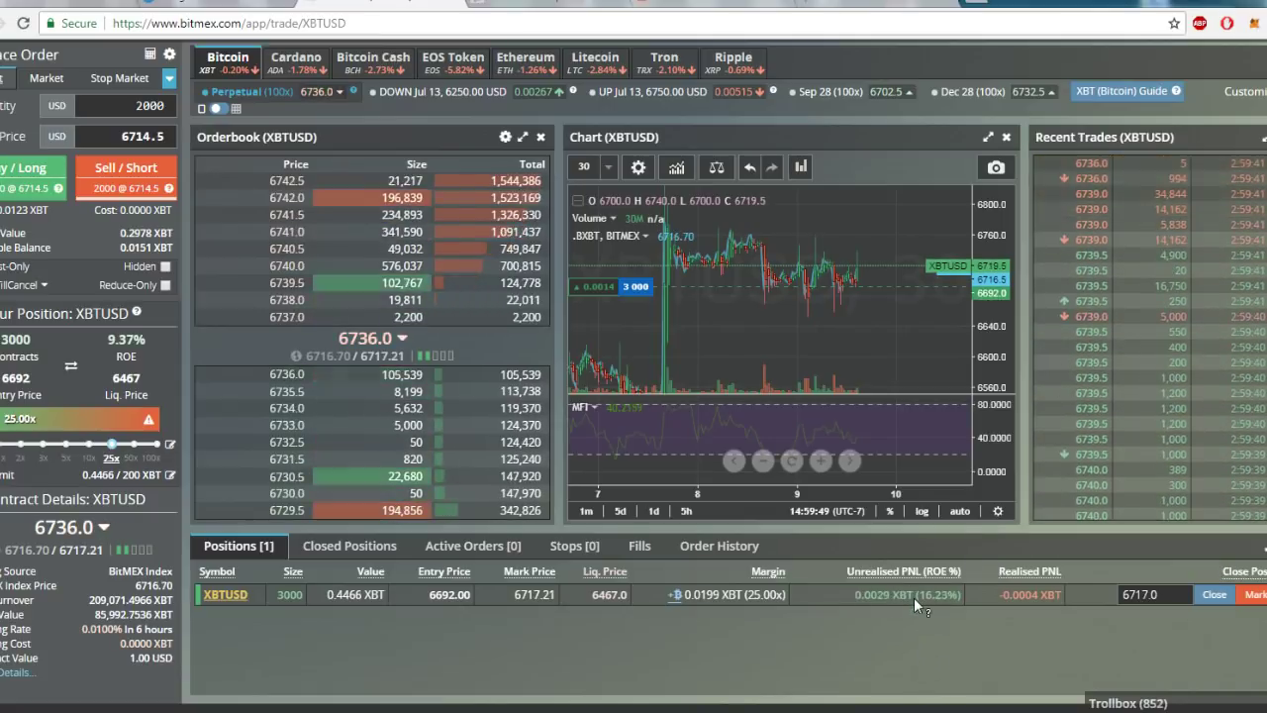
pyautogui.moveTo(1019, 599)
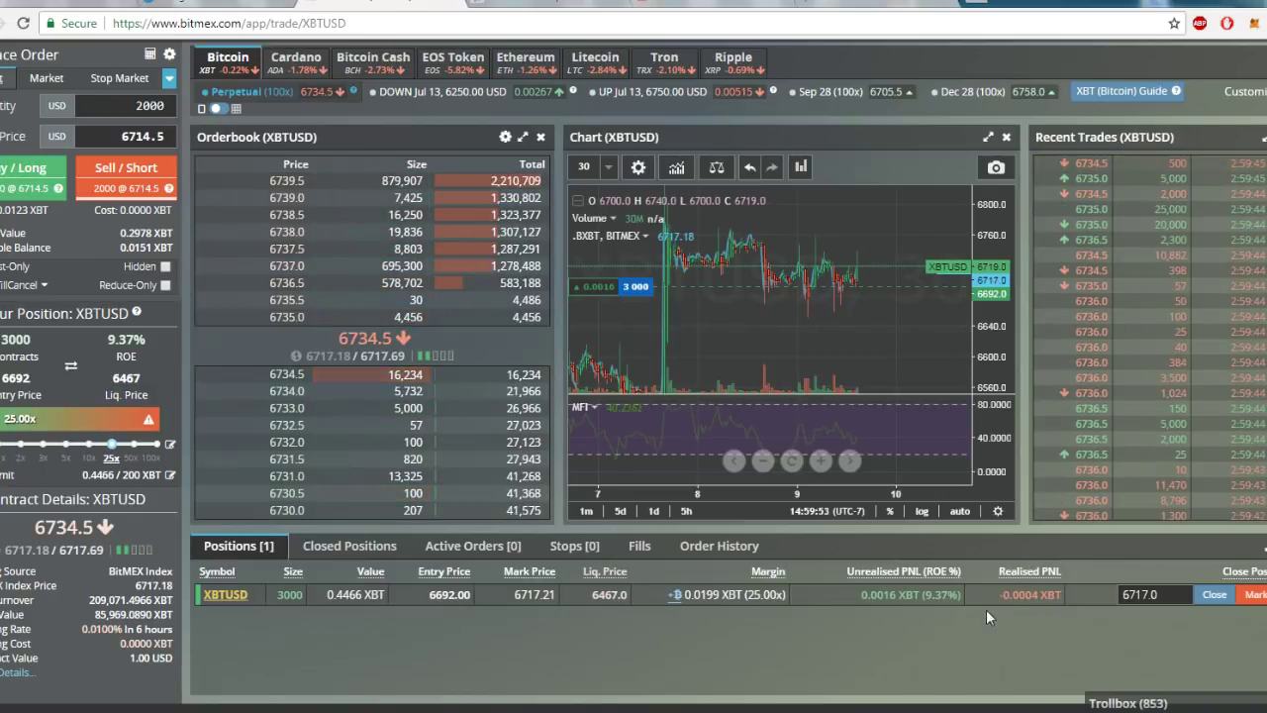
pyautogui.moveTo(894, 601)
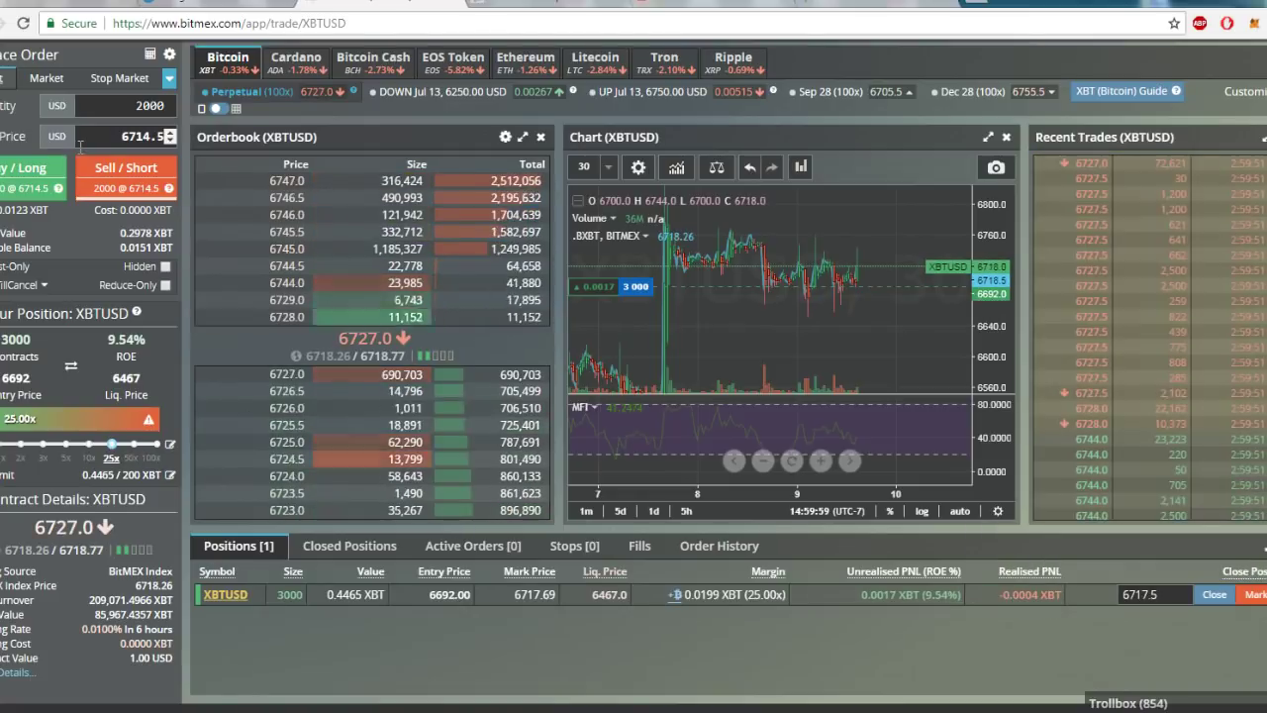
pyautogui.scroll(3, 801, 317)
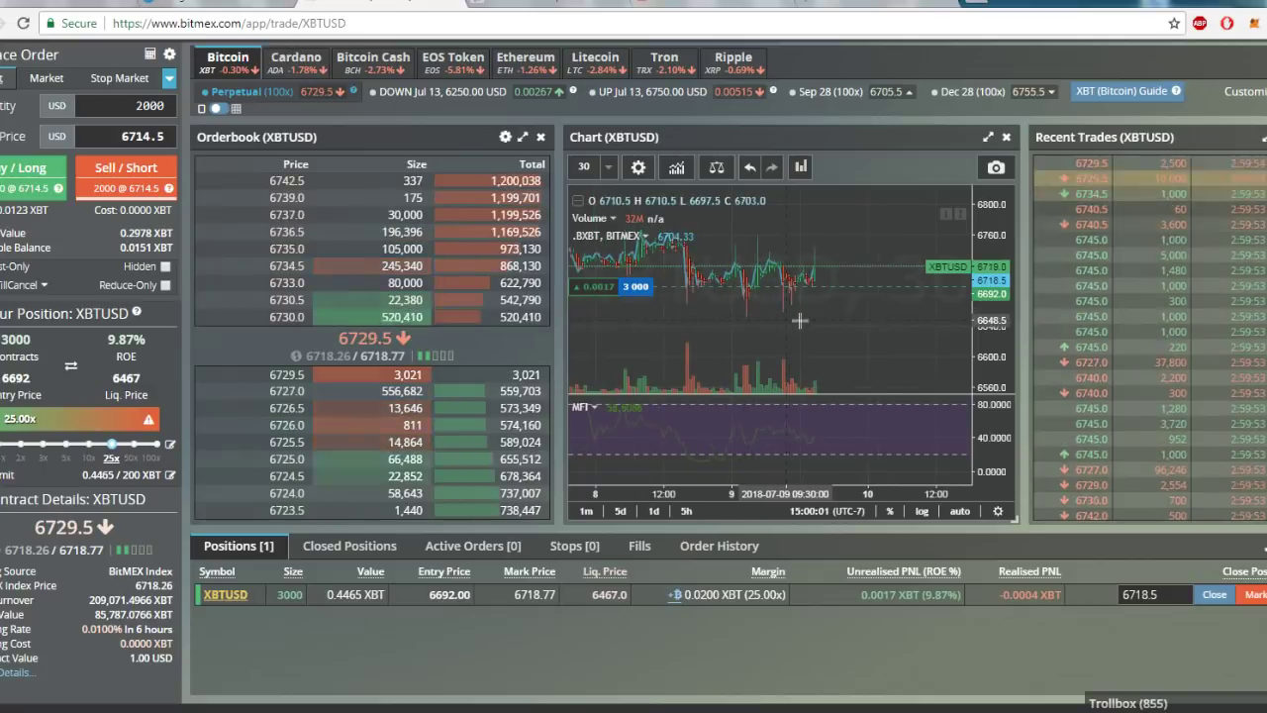
pyautogui.moveTo(983, 354); pyautogui.dragTo(980, 326)
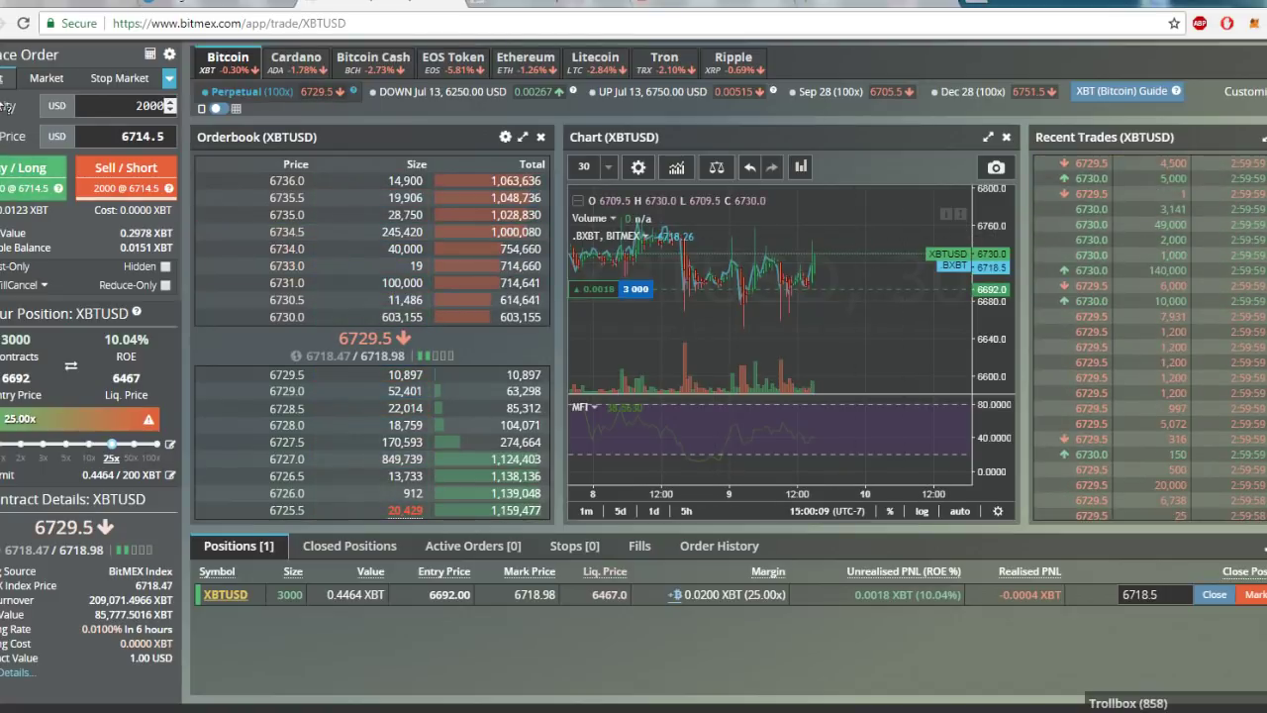
pyautogui.scroll(-3, 19, 149)
pyautogui.scroll(3, 31, 194)
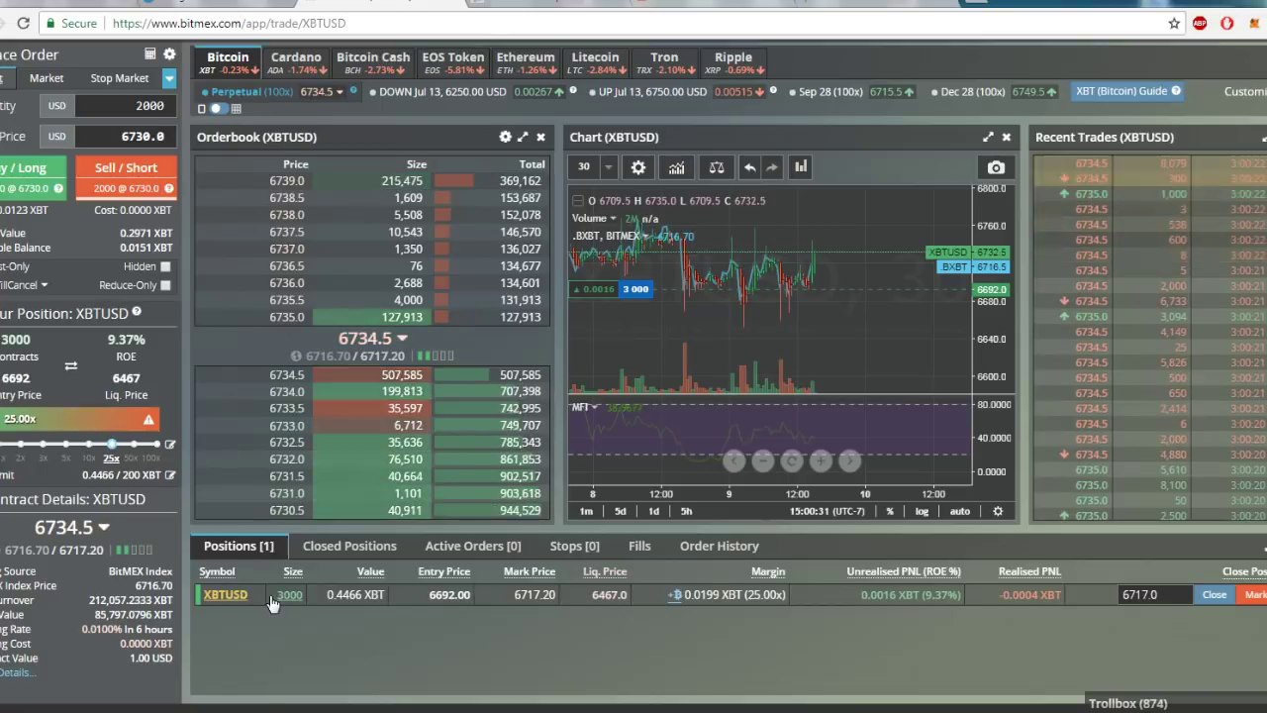
# Set the limit order's quantity to 3000 by copying the size of the open XBTUSD position
pyautogui.moveTo(275, 602); pyautogui.dragTo(327, 606)
pyautogui.hotkey('ctrl', 'c')
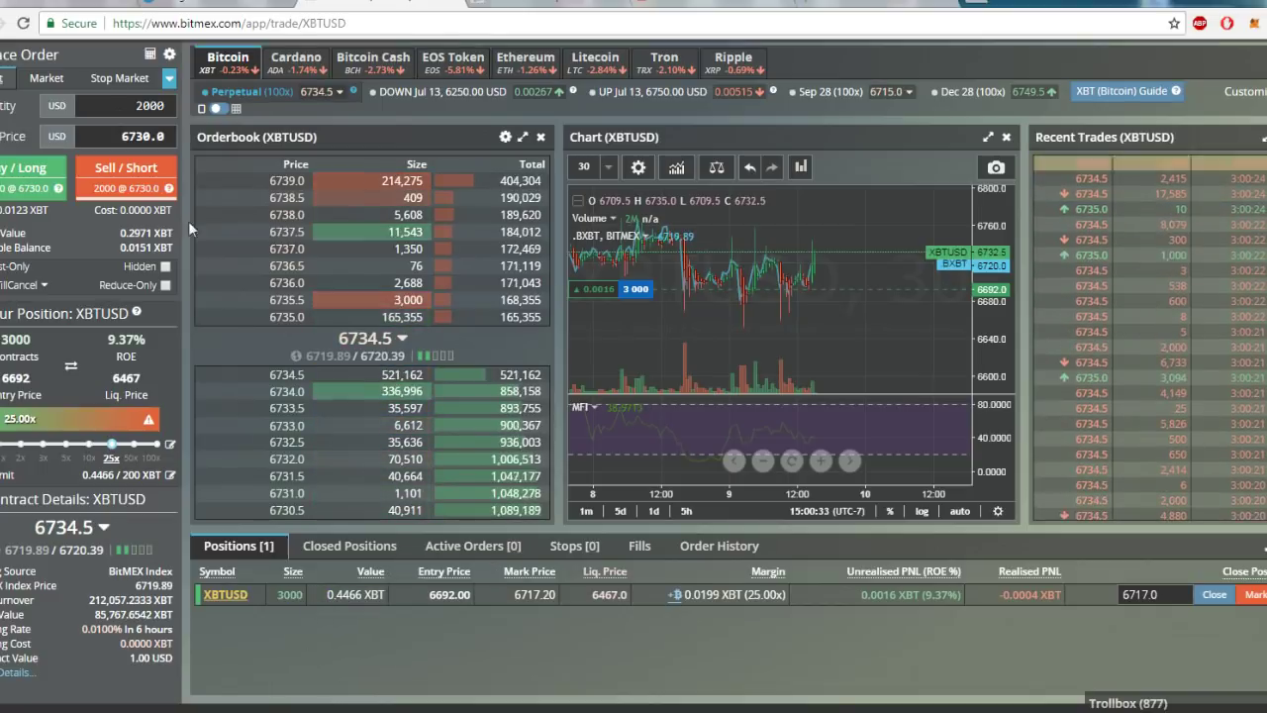
pyautogui.doubleClick(149, 105)
pyautogui.hotkey('ctrl', 'v')
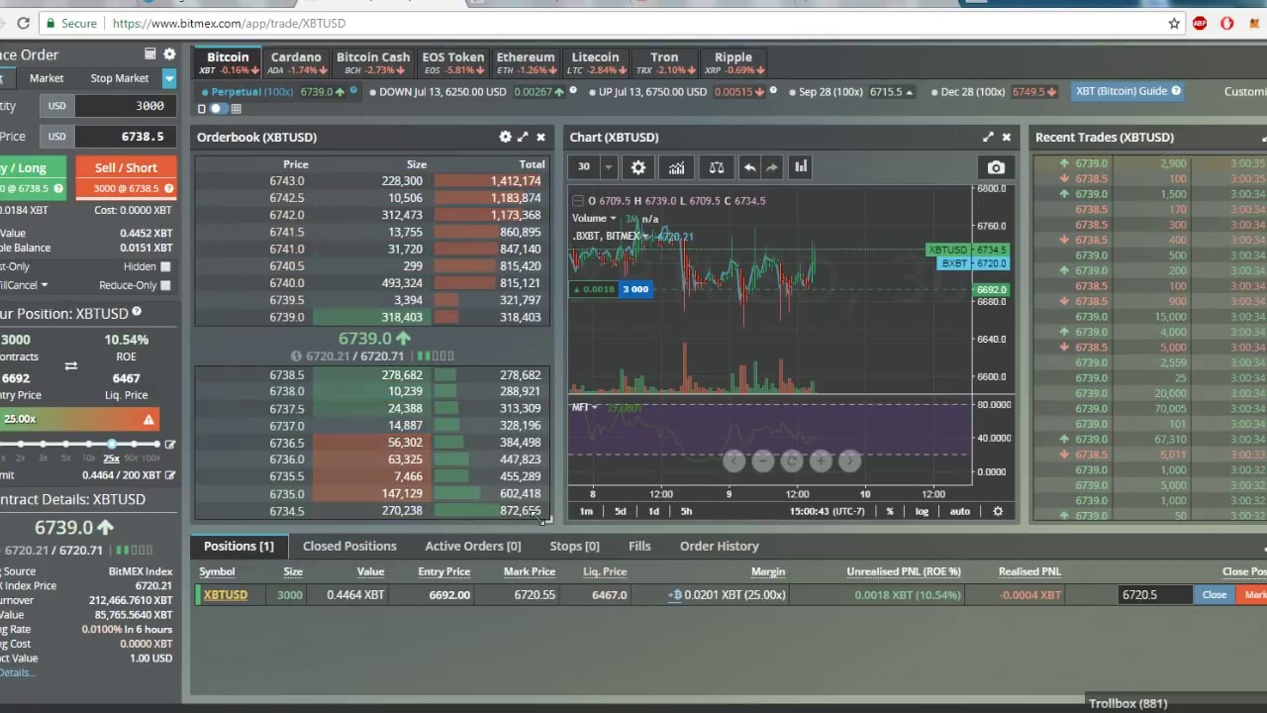
# Set the XBTUSD chart interval to 1 minute and examine the most recent hours of price movement
pyautogui.scroll(-2, 902, 319)
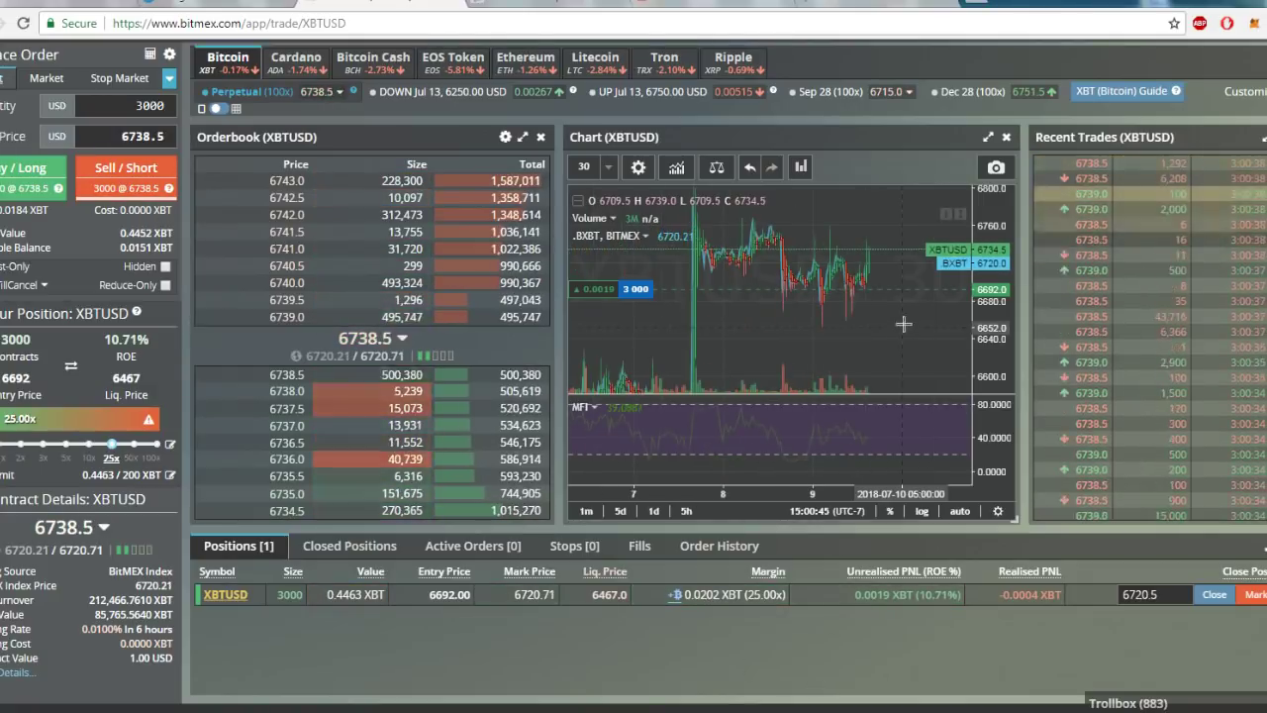
pyautogui.moveTo(986, 220); pyautogui.dragTo(986, 346)
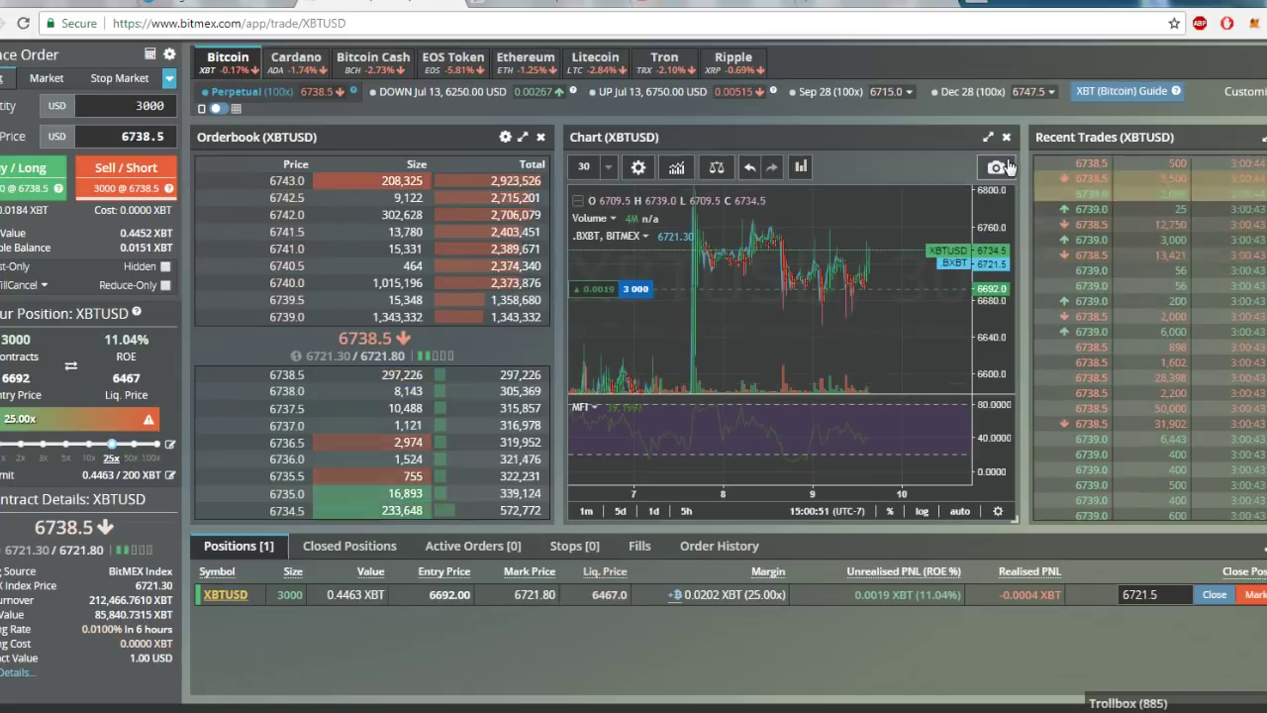
pyautogui.scroll(5, 891, 360)
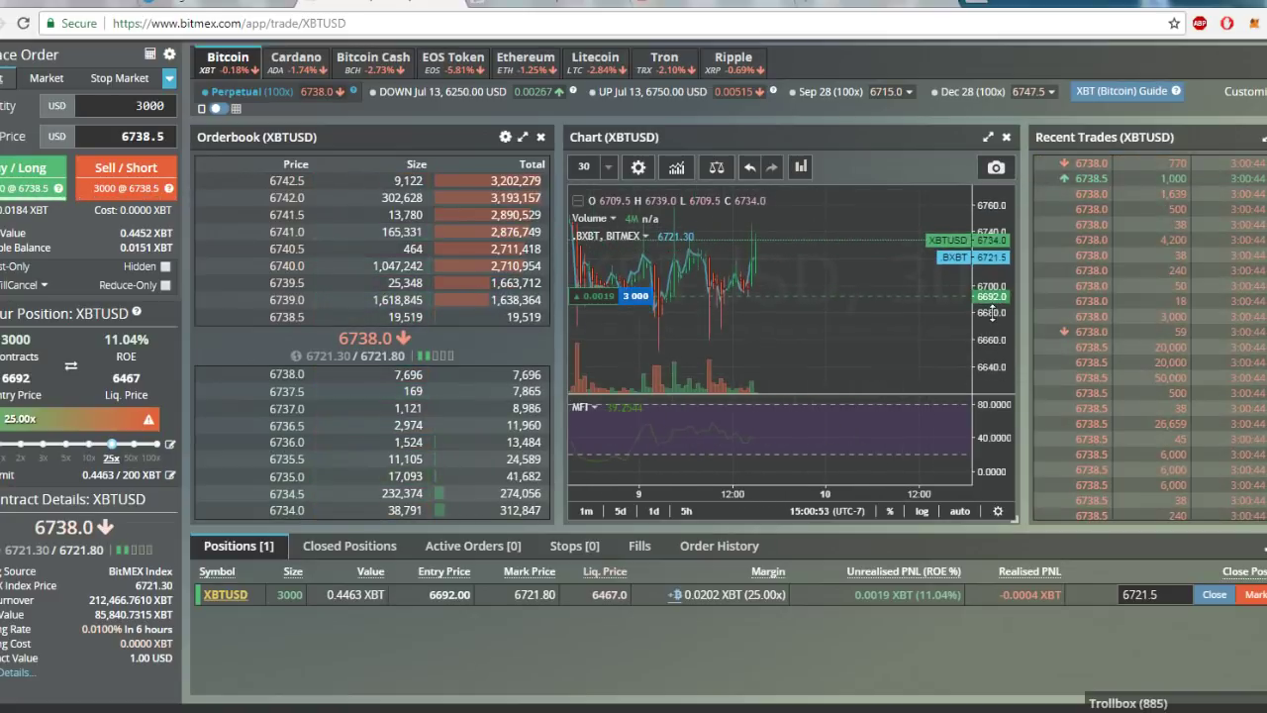
pyautogui.click(586, 166)
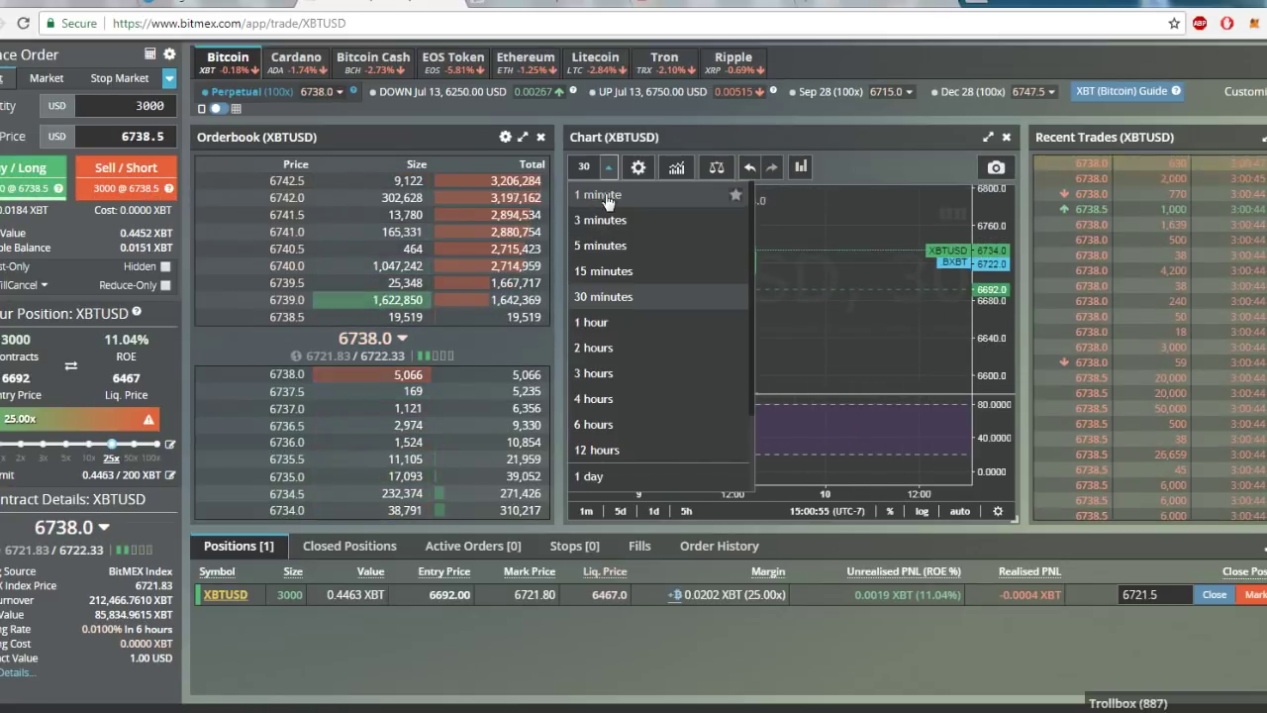
pyautogui.click(605, 193)
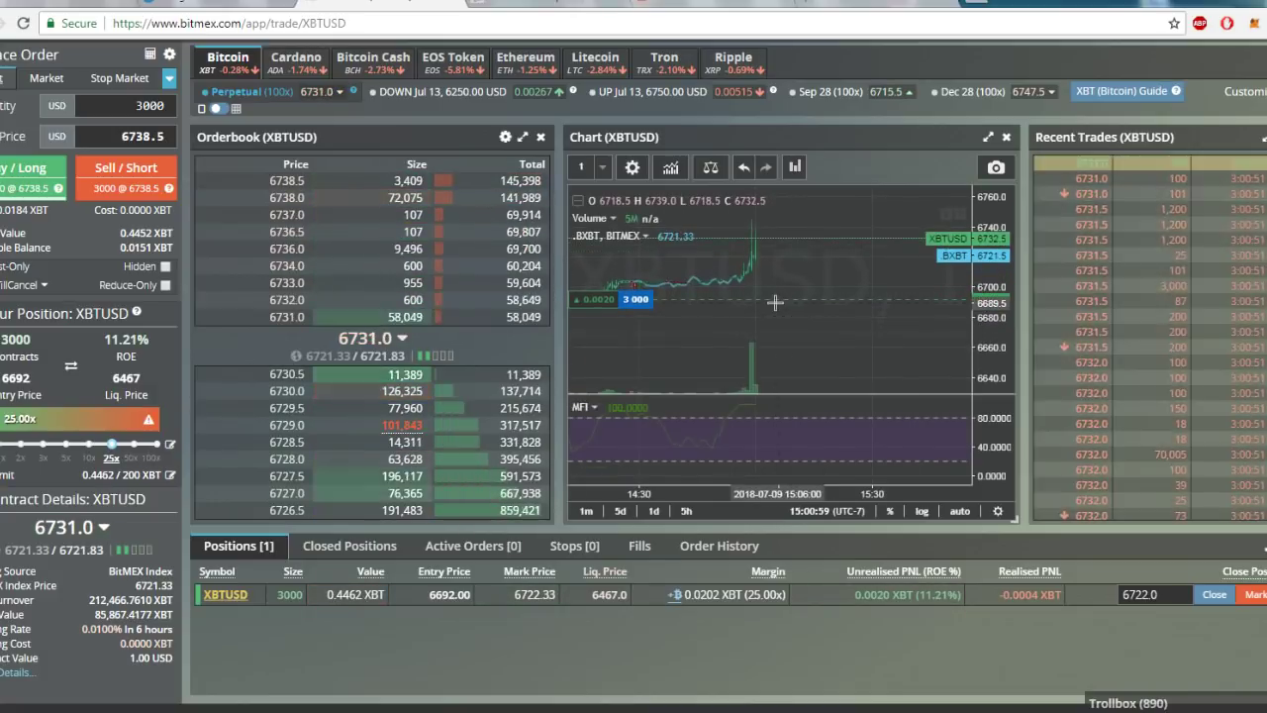
pyautogui.scroll(-4, 775, 302)
pyautogui.scroll(-1, 775, 302)
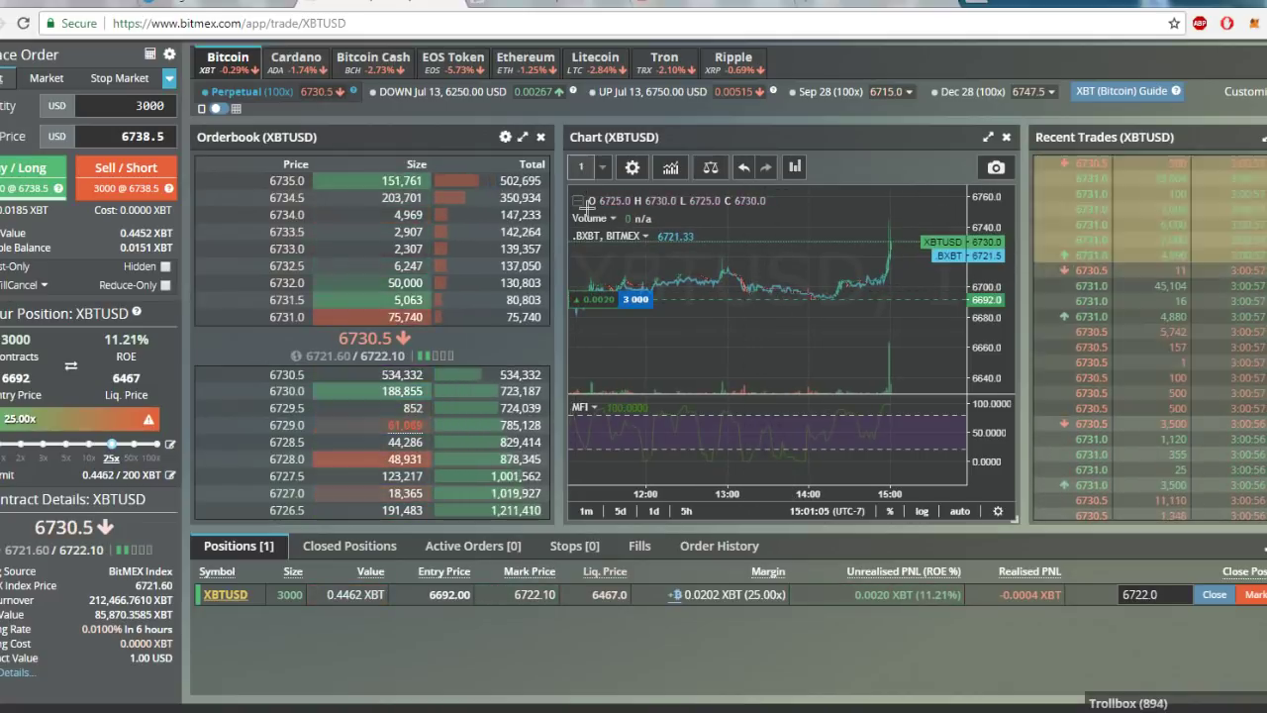
# Set the XBTUSD chart interval to 30 minutes and examine the recent price movement alongside the open position's unrealised PNL
pyautogui.click(597, 168)
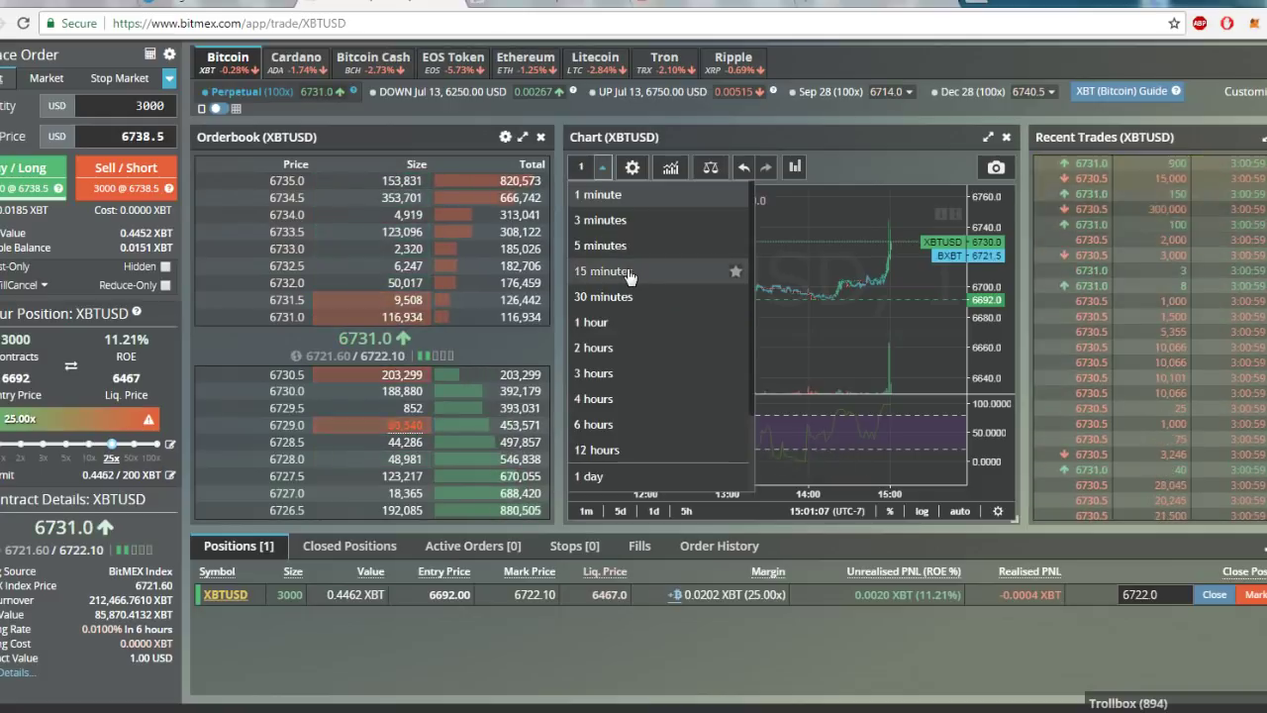
pyautogui.click(623, 294)
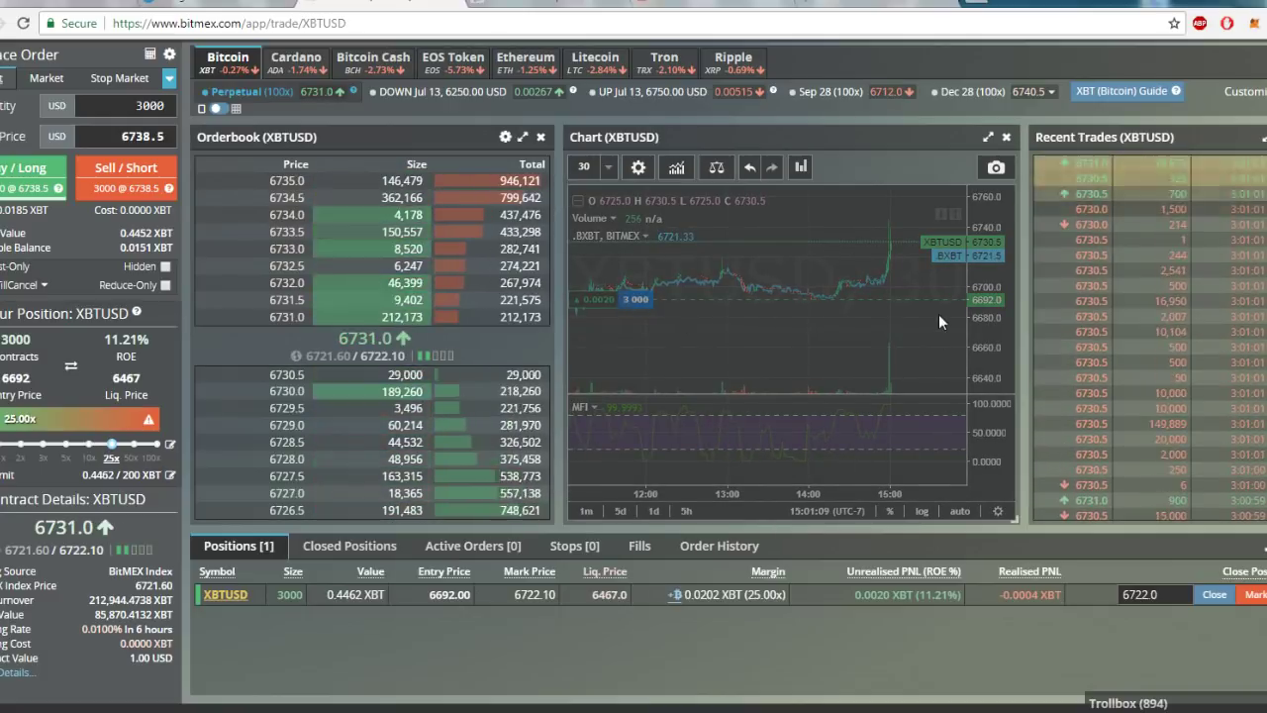
pyautogui.moveTo(1000, 317); pyautogui.dragTo(1002, 376)
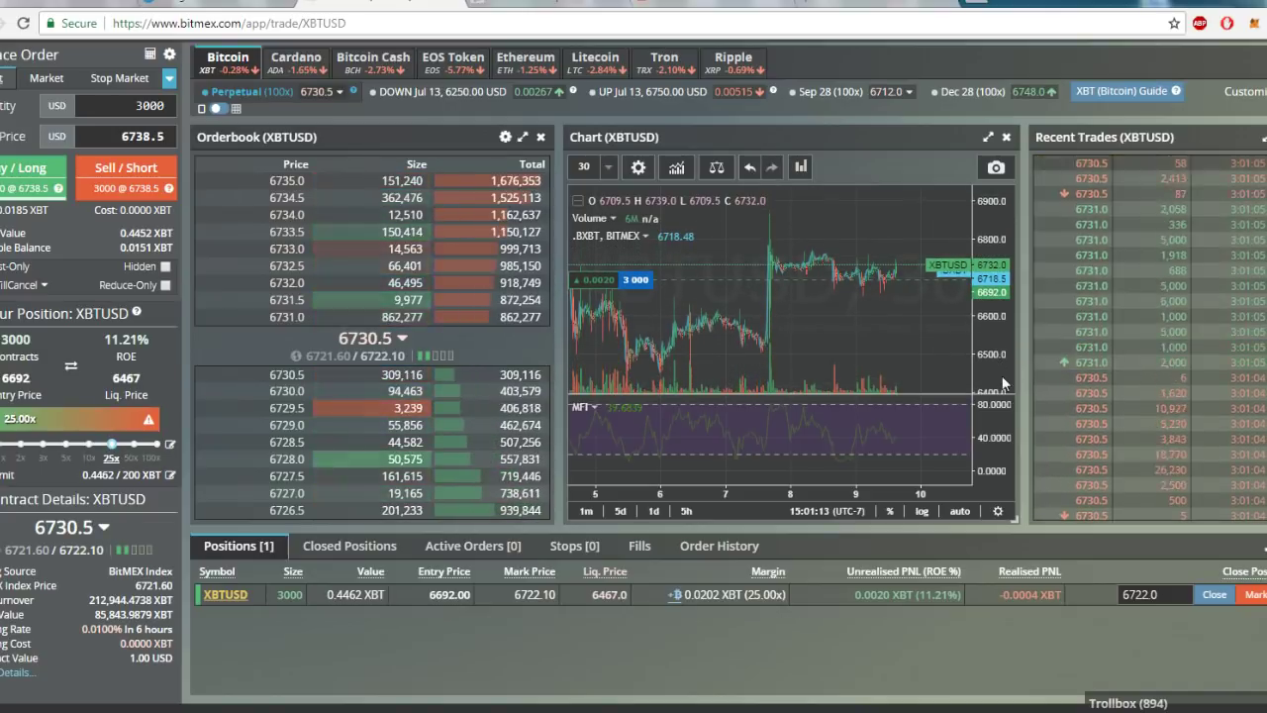
pyautogui.scroll(1, 889, 303)
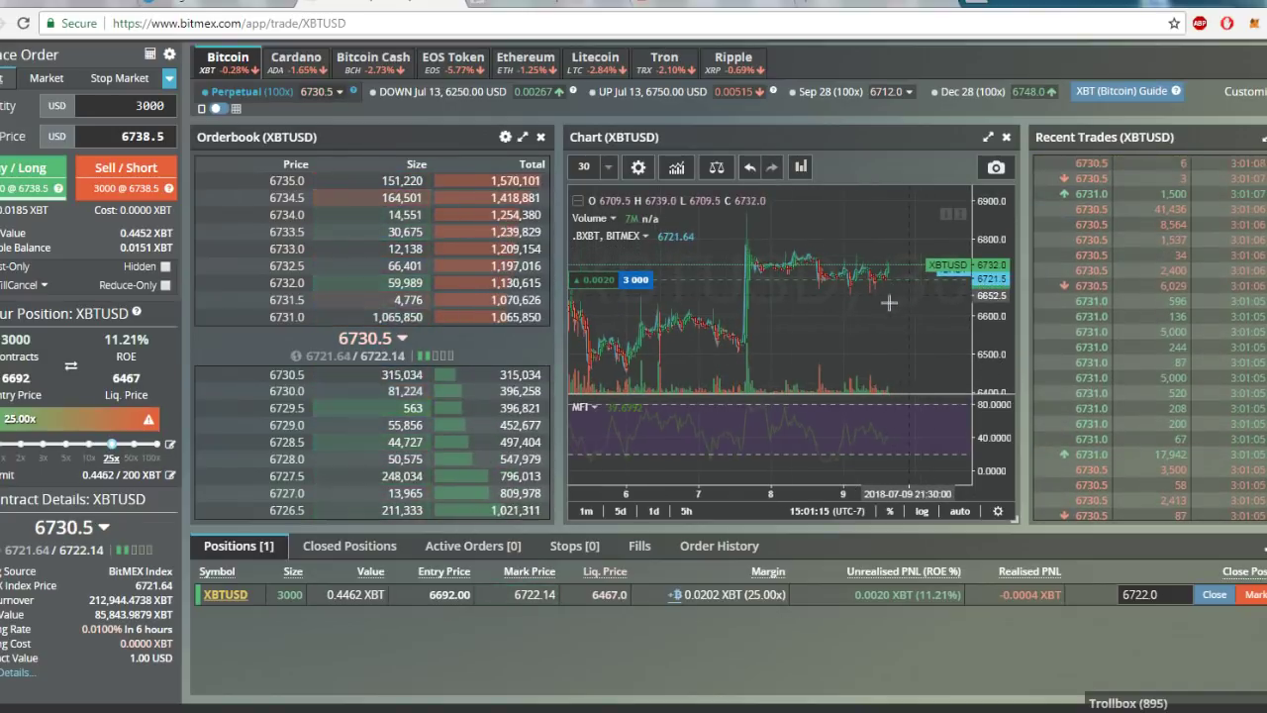
pyautogui.scroll(1, 879, 293)
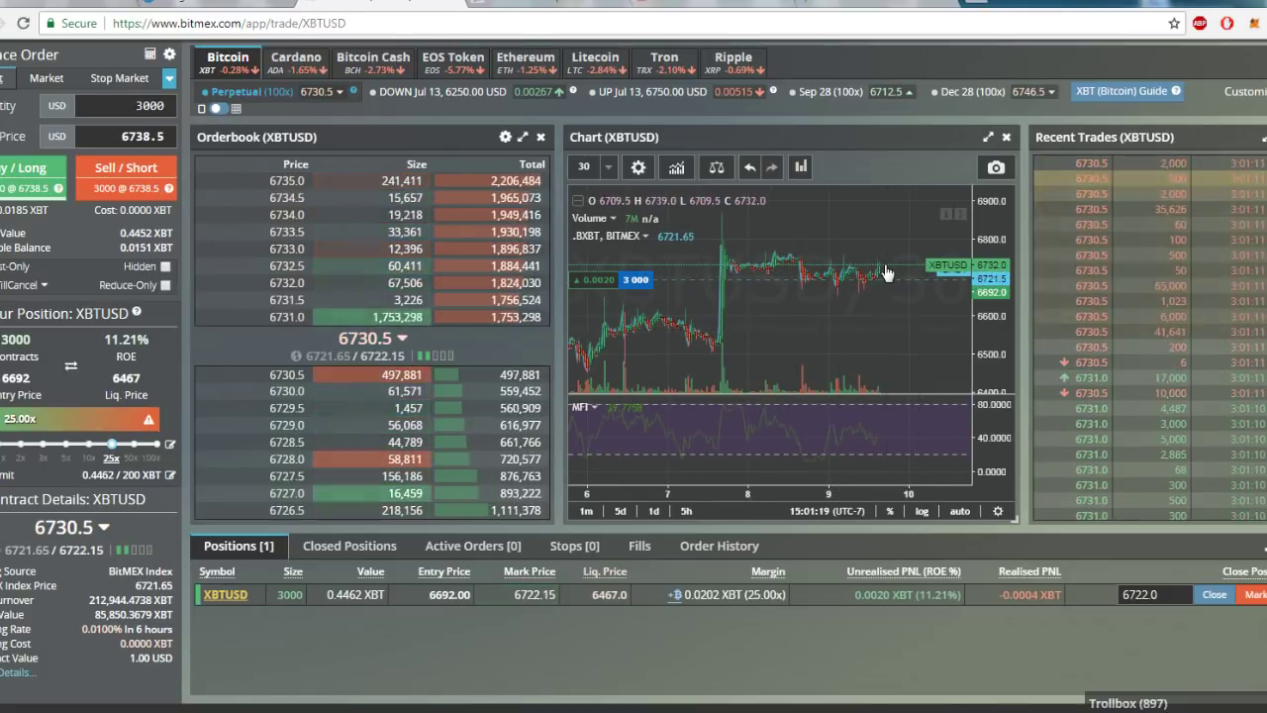
pyautogui.moveTo(896, 597)
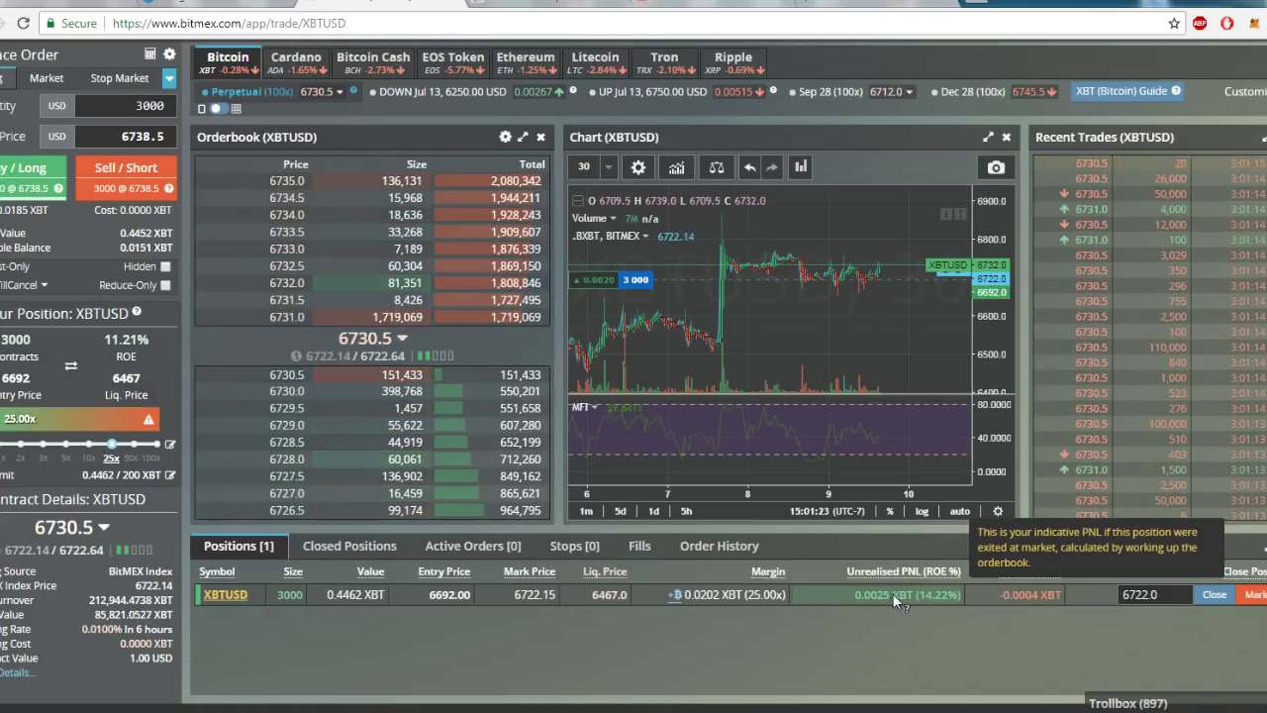
pyautogui.moveTo(996, 358); pyautogui.dragTo(995, 327)
pyautogui.scroll(5, 874, 324)
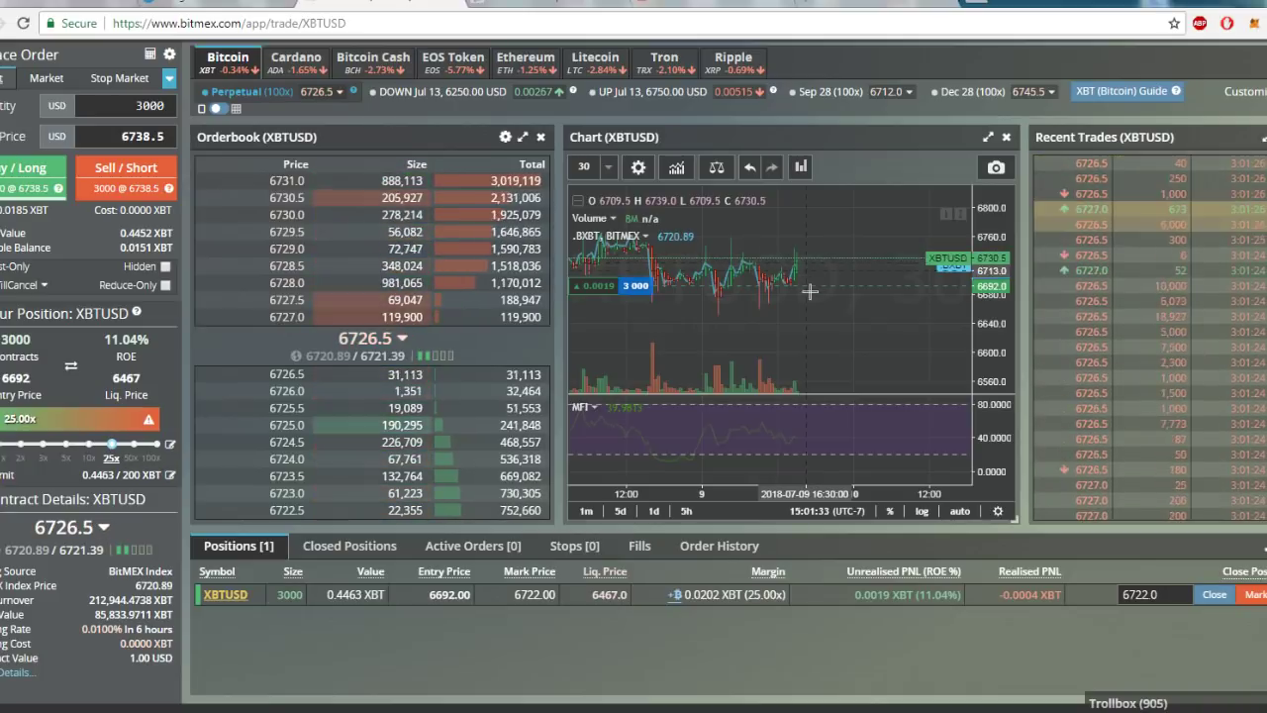
# Examine the last few days of 30-minute candles on the XBTUSD chart relative to the long position's entry line
pyautogui.hotkey('alt', 'Tab')
pyautogui.hotkey('alt', 'Tab')
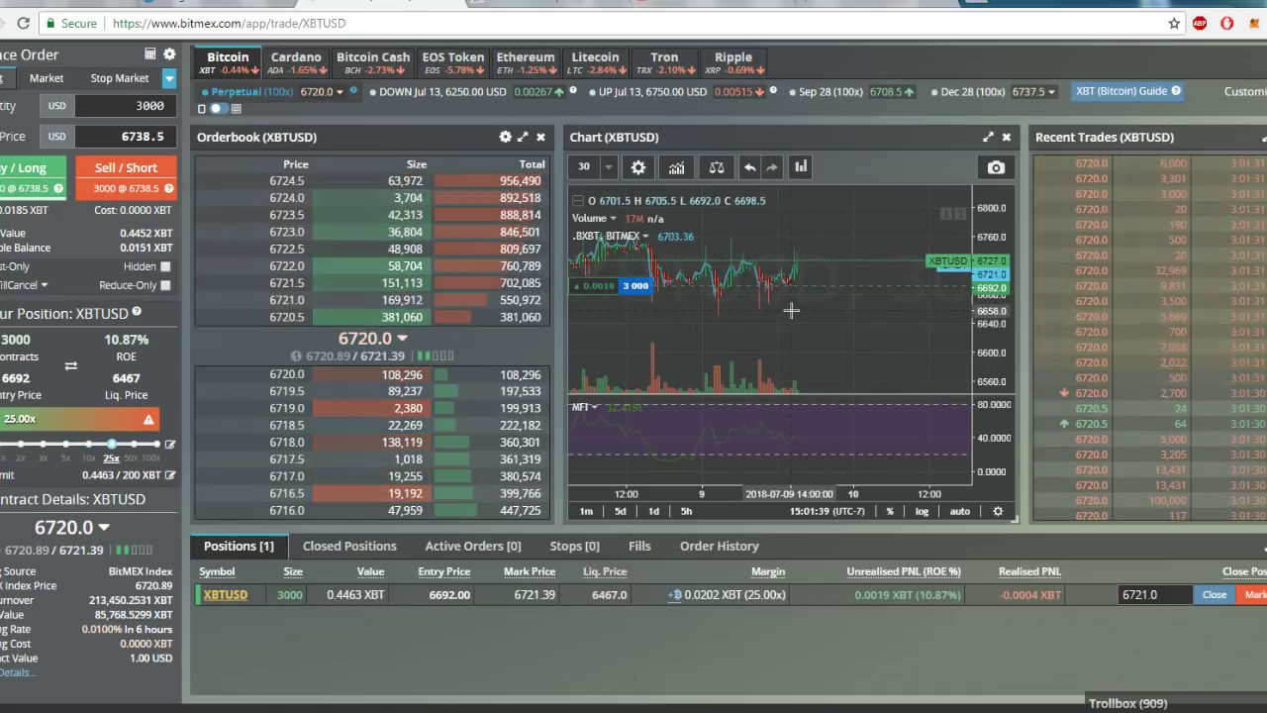
pyautogui.scroll(-3, 894, 340)
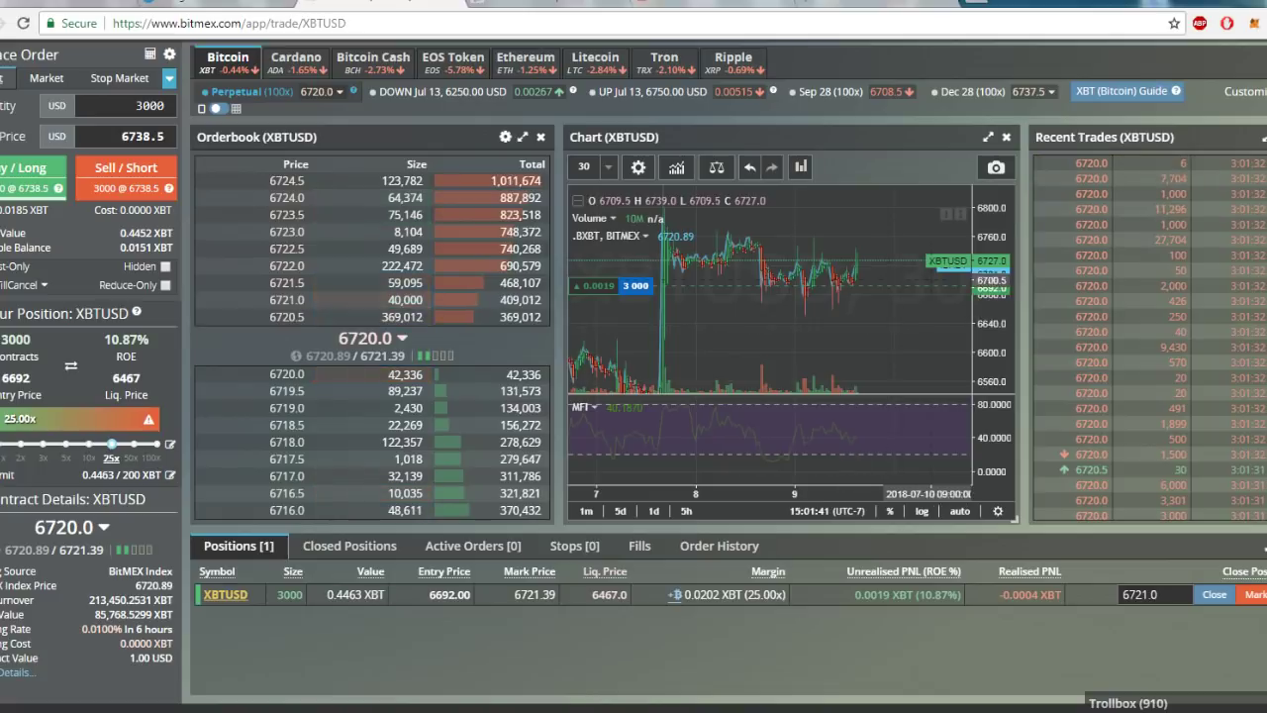
pyautogui.moveTo(1005, 205); pyautogui.dragTo(986, 247)
pyautogui.moveTo(980, 316); pyautogui.dragTo(980, 332)
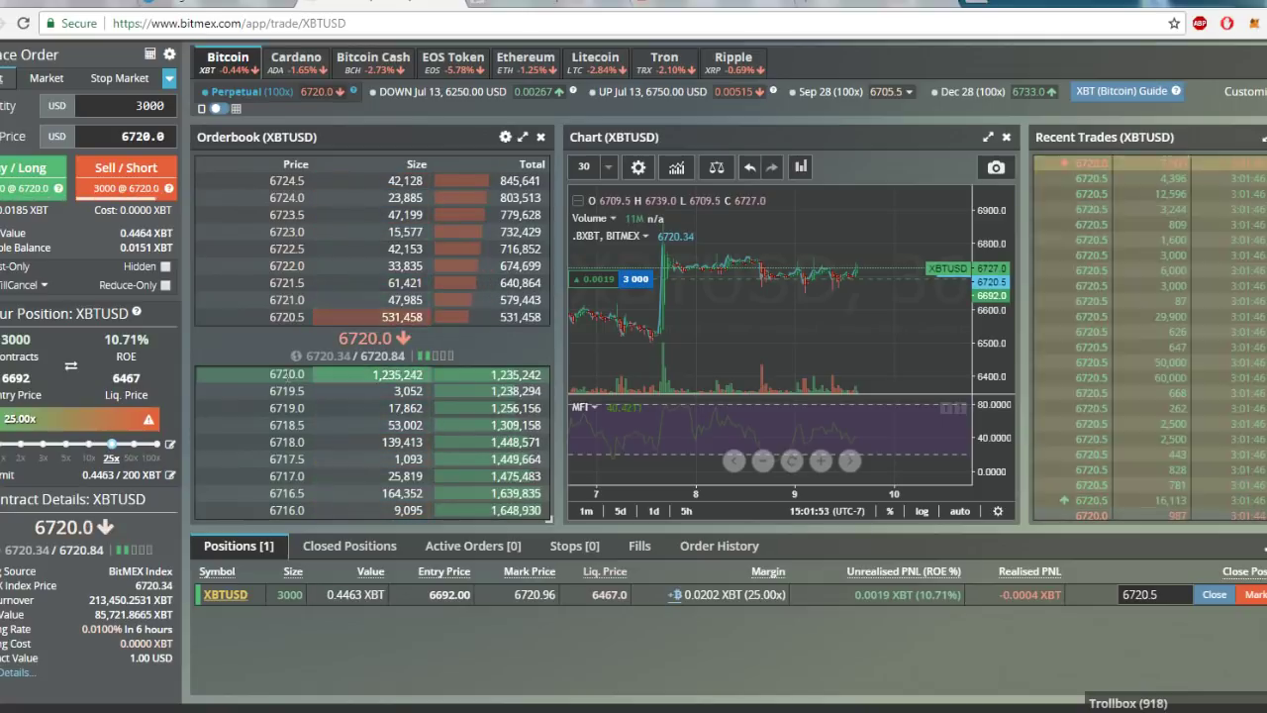
# Submit a limit order to sell 3000 XBTUSD contracts at 6720.0 and check it in the order history
pyautogui.scroll(-1, 212, 423)
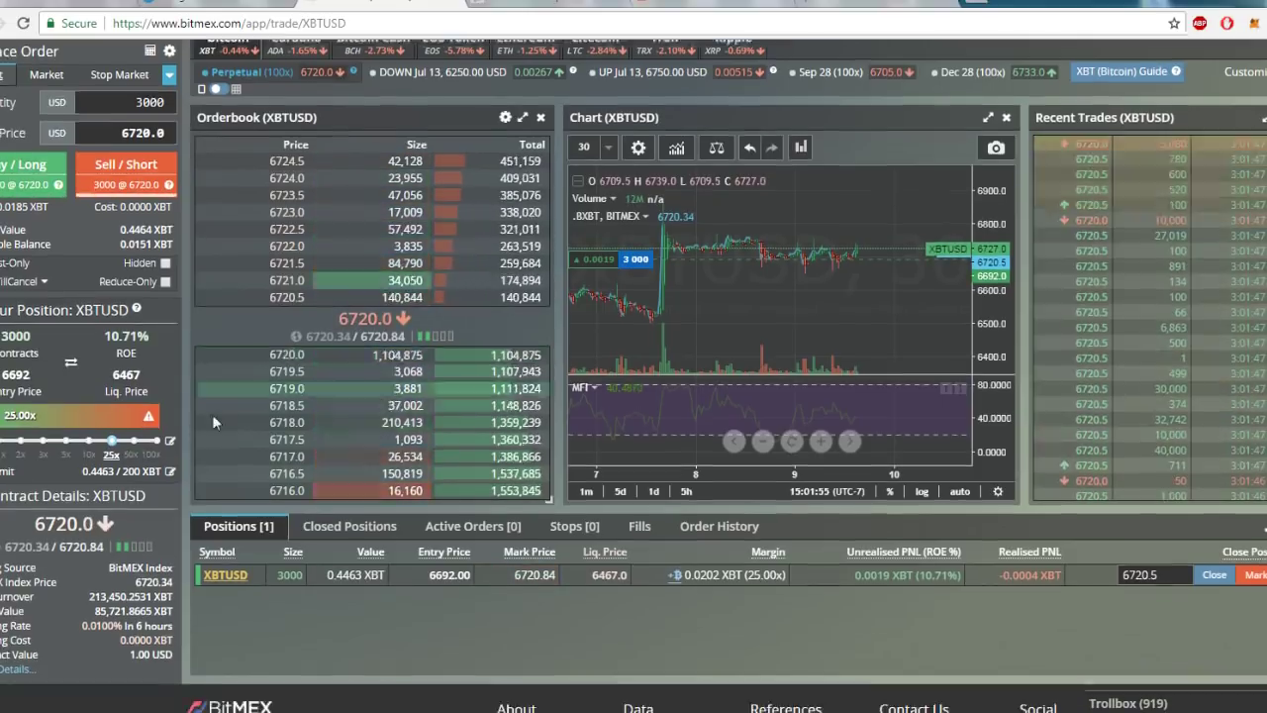
pyautogui.scroll(-2, 212, 423)
pyautogui.scroll(1, 542, 508)
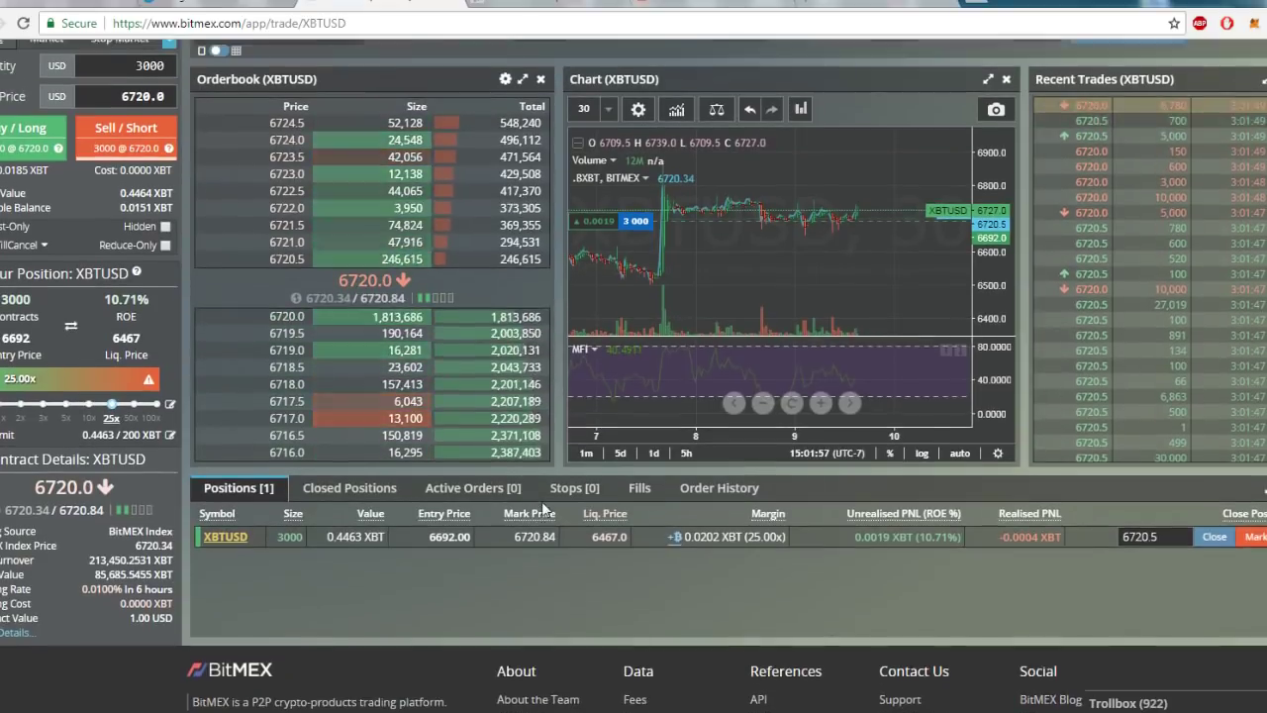
pyautogui.scroll(3, 543, 508)
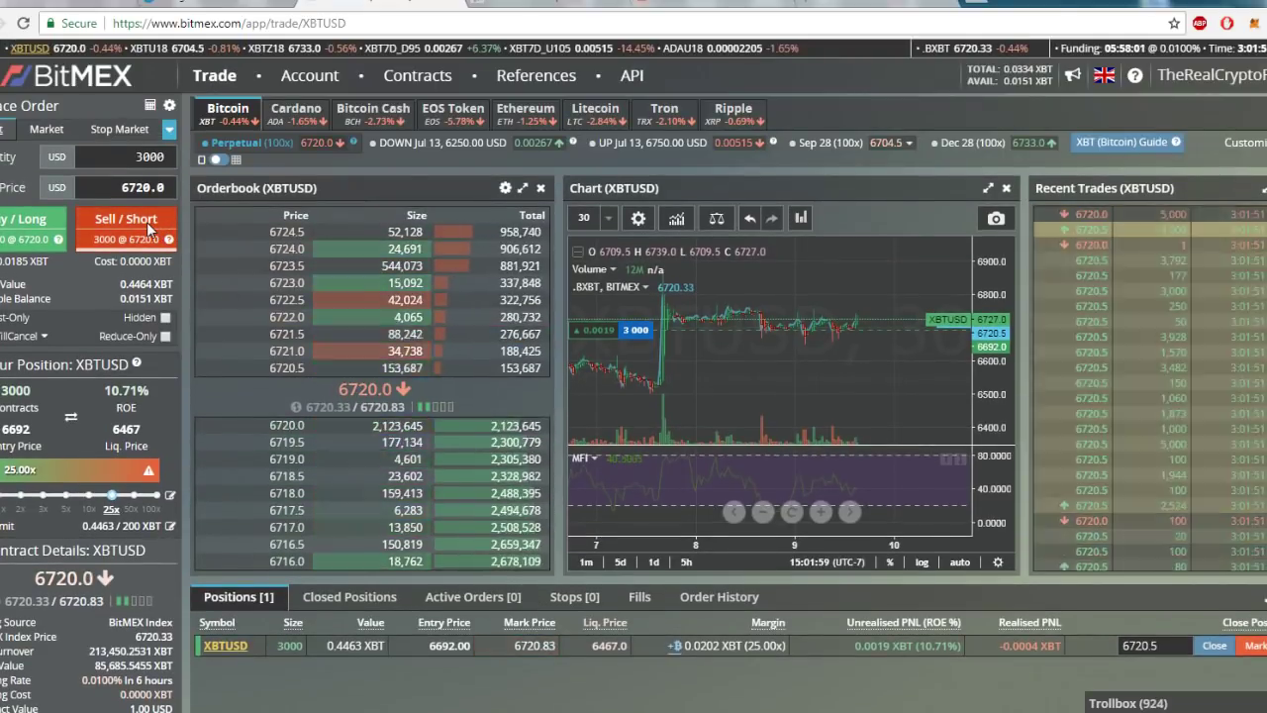
pyautogui.click(146, 221)
pyautogui.click(732, 608)
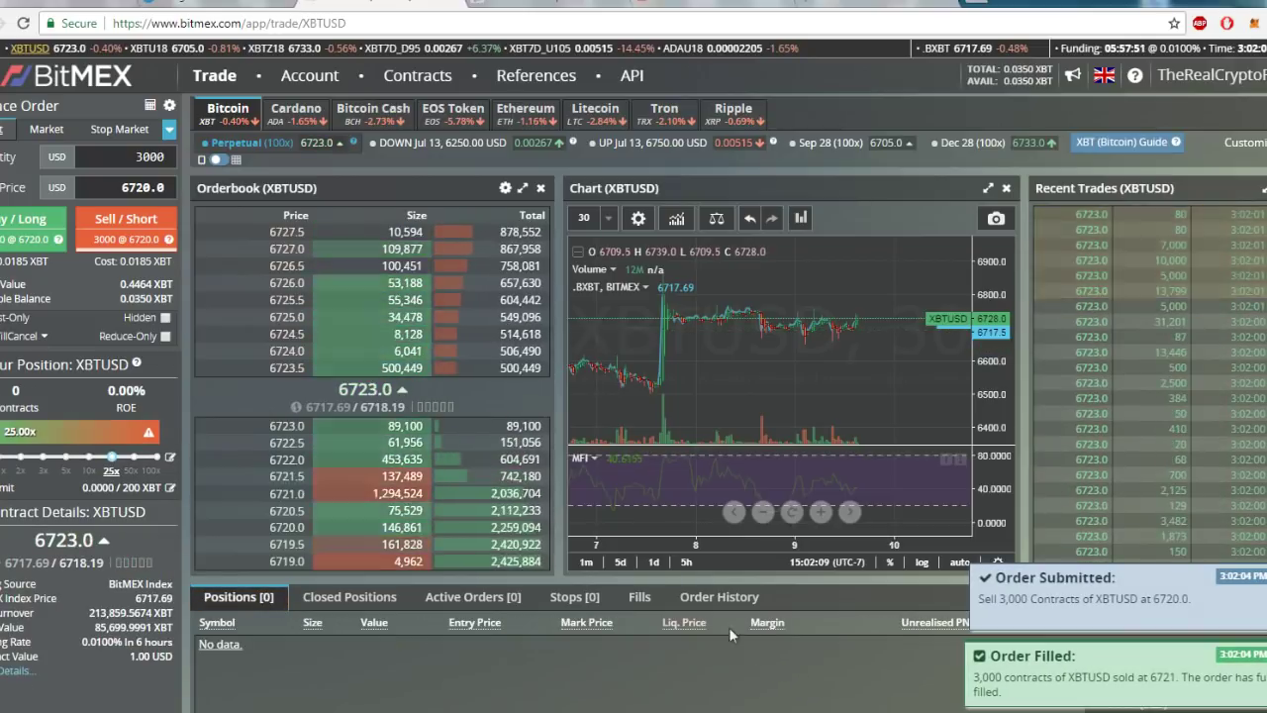
pyautogui.click(709, 598)
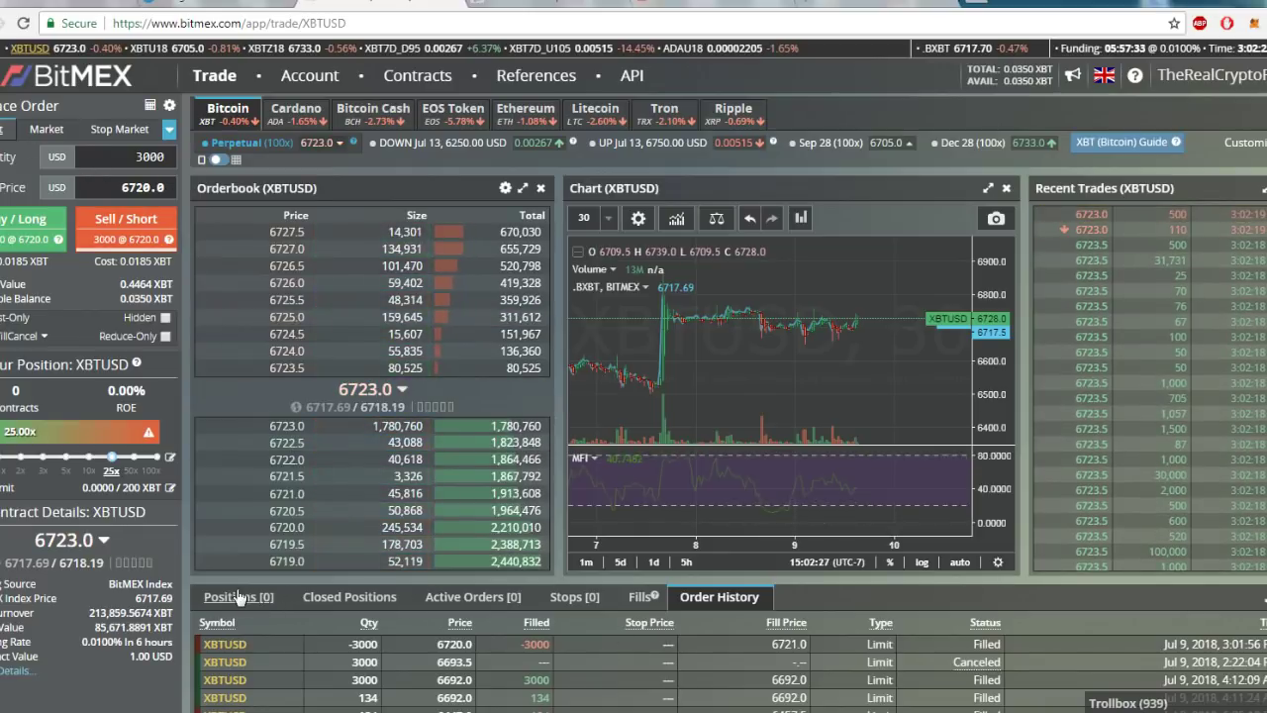
pyautogui.click(238, 596)
# Examine the recent swings on the 30-minute XBTUSD chart with both a stretched and a compressed price scale
pyautogui.moveTo(995, 327); pyautogui.dragTo(998, 262)
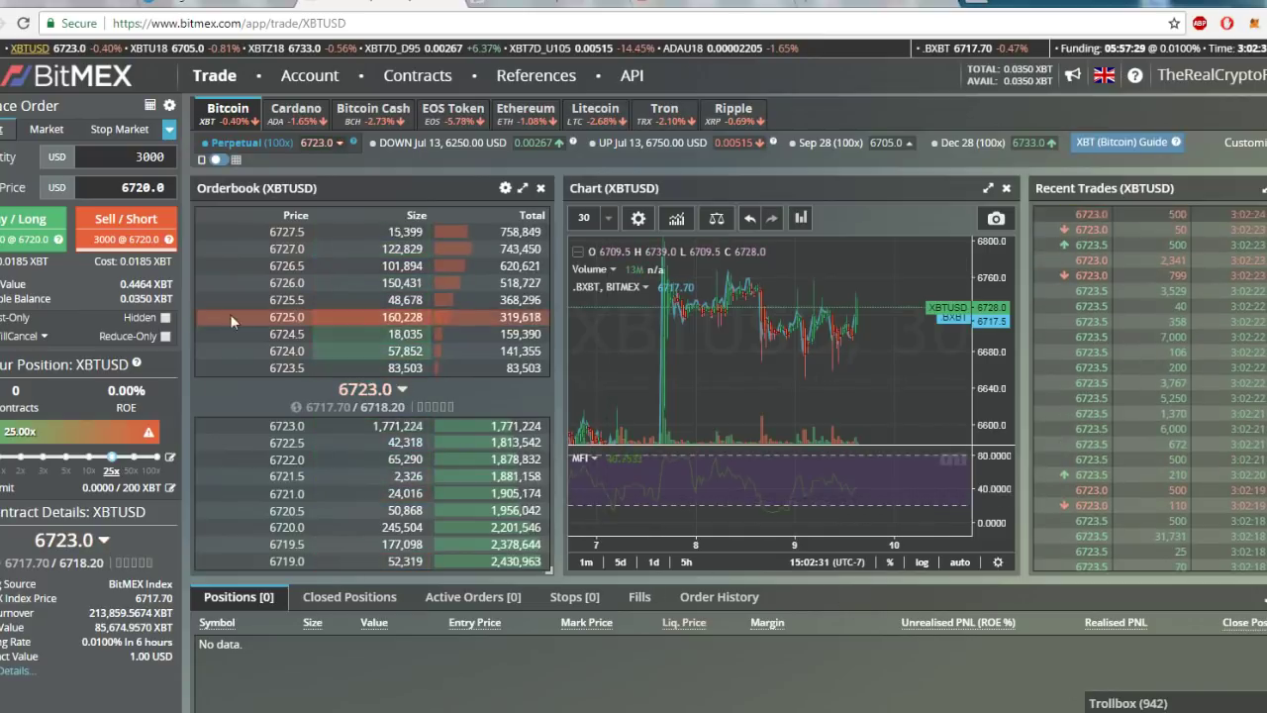
pyautogui.moveTo(149, 306)
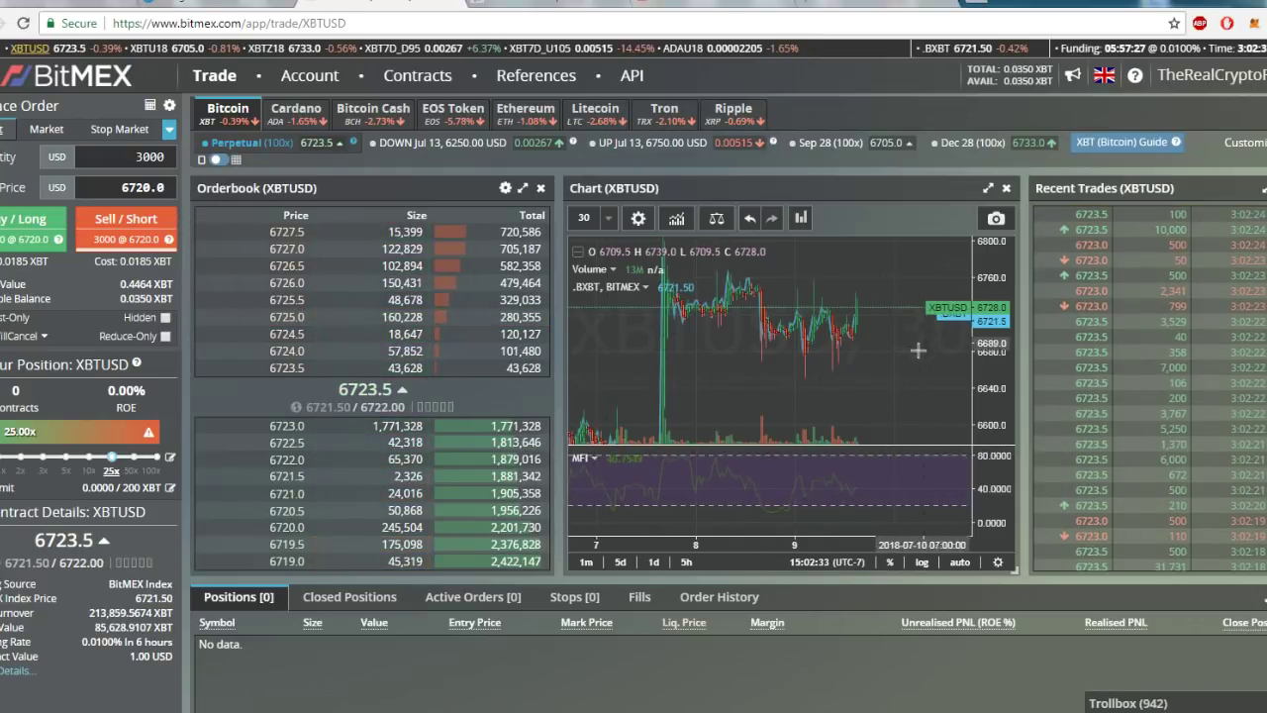
pyautogui.scroll(1, 879, 378)
pyautogui.moveTo(995, 253); pyautogui.dragTo(988, 338)
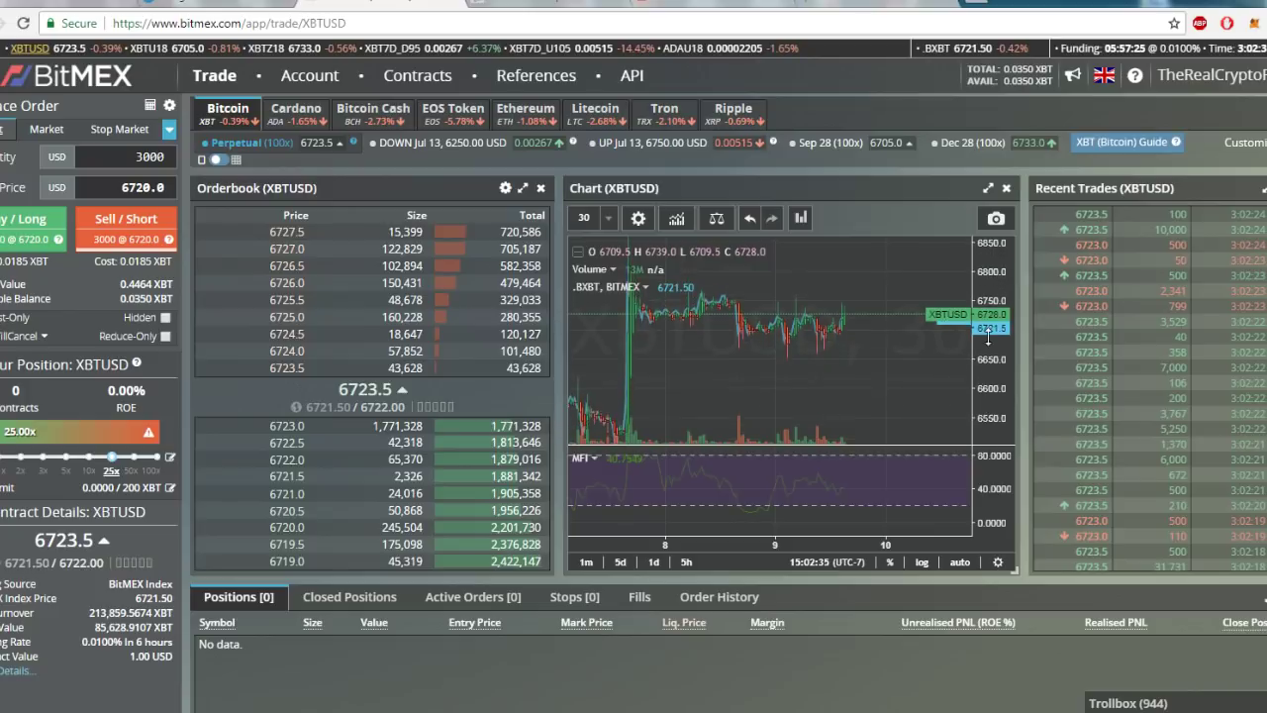
pyautogui.moveTo(990, 389); pyautogui.dragTo(990, 421)
# Examine the XBTUSD price movement at a 5-minute interval, and set the chart interval to 15 minutes
pyautogui.click(587, 217)
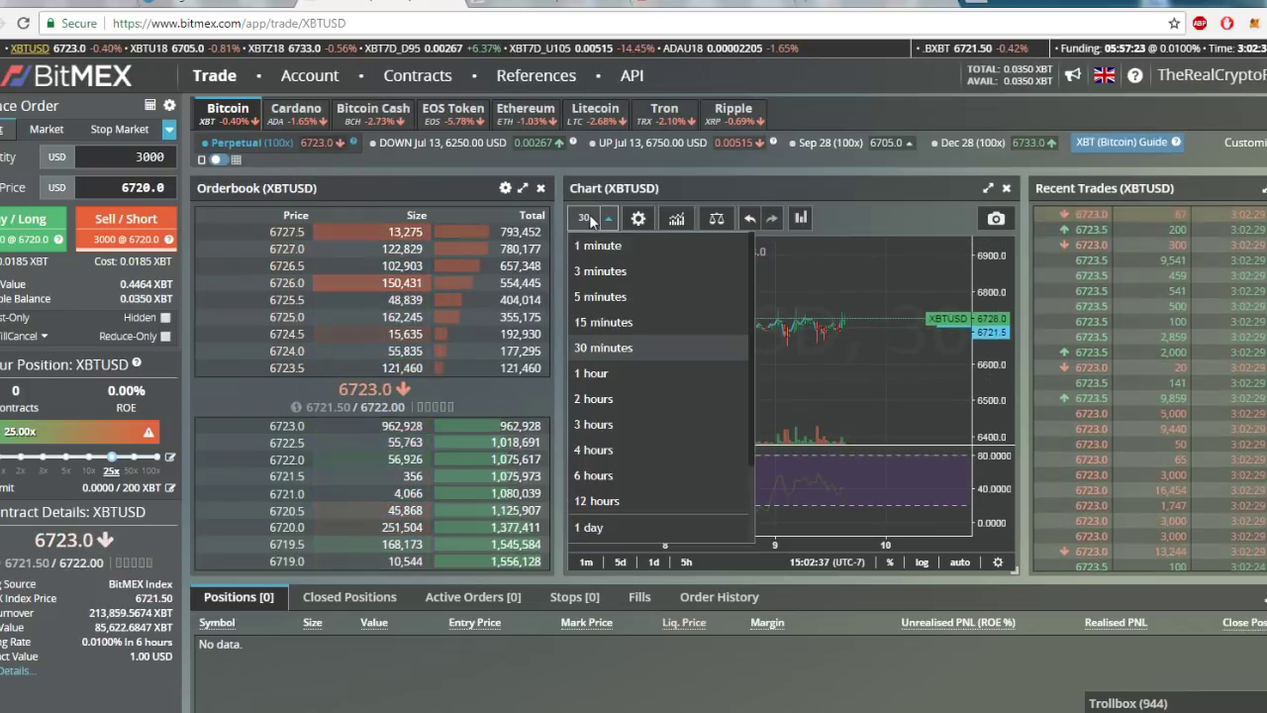
pyautogui.click(626, 297)
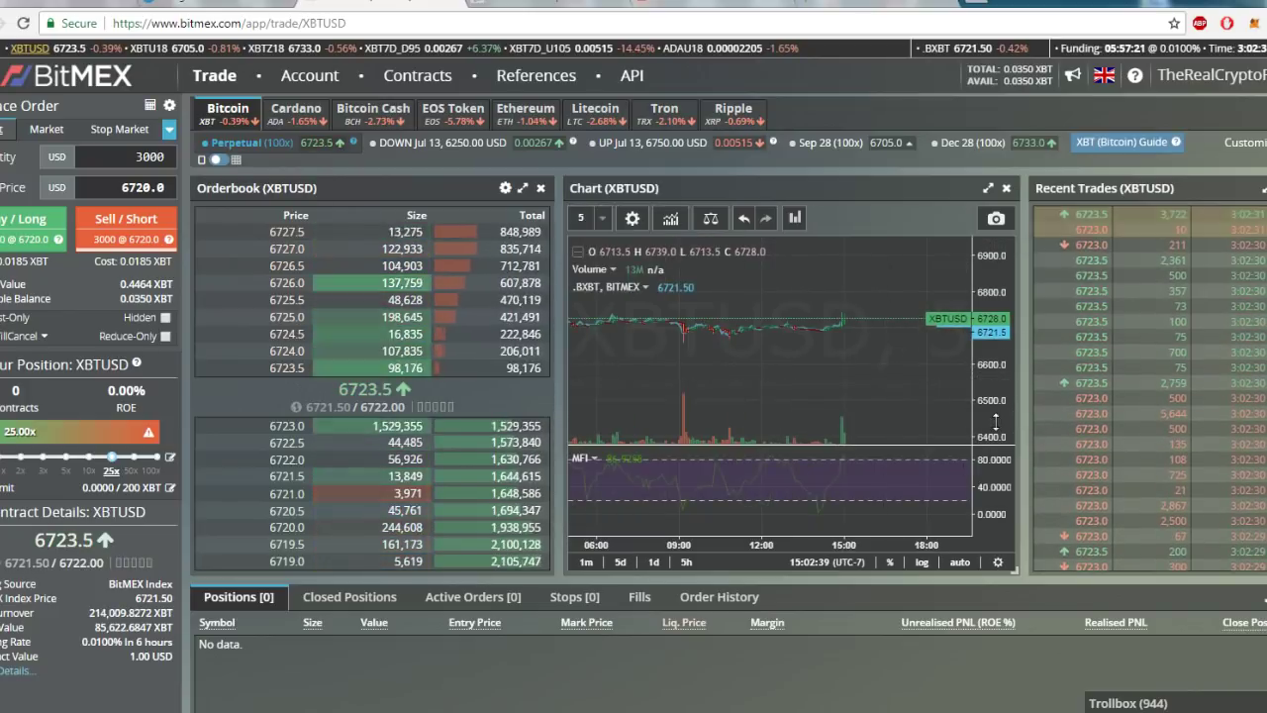
pyautogui.moveTo(995, 332); pyautogui.dragTo(998, 273)
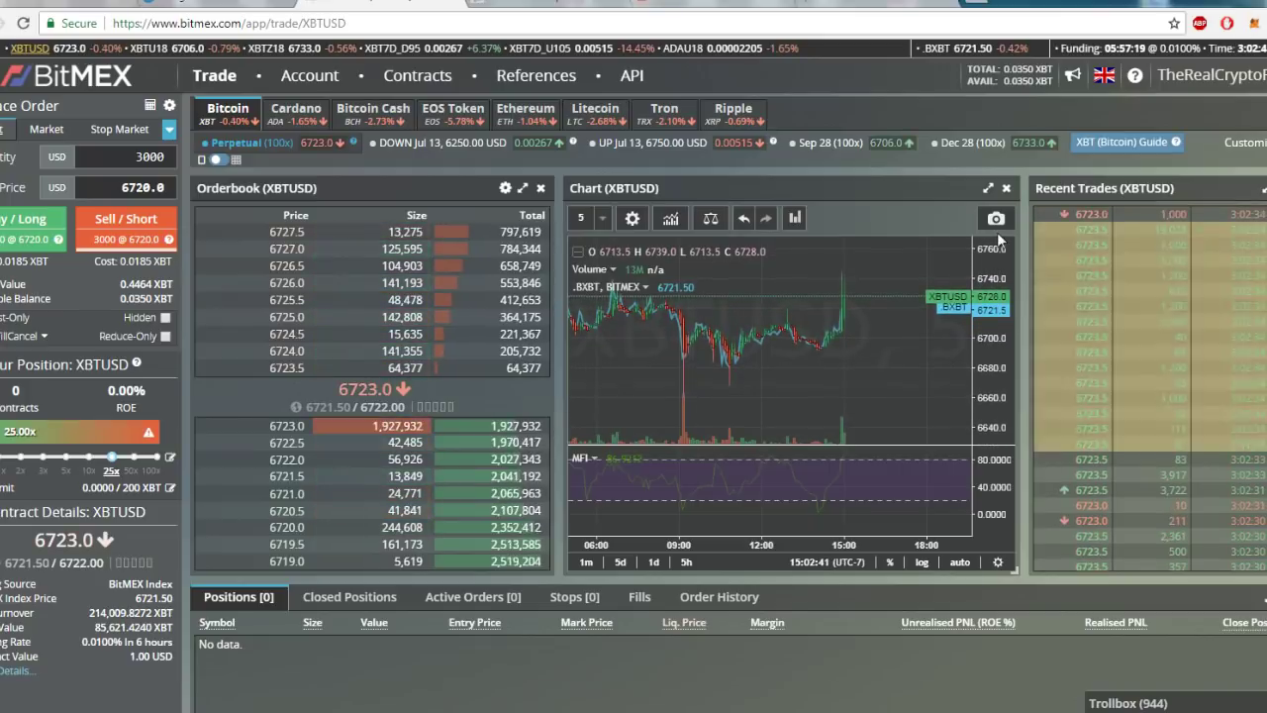
pyautogui.moveTo(885, 382); pyautogui.dragTo(793, 343)
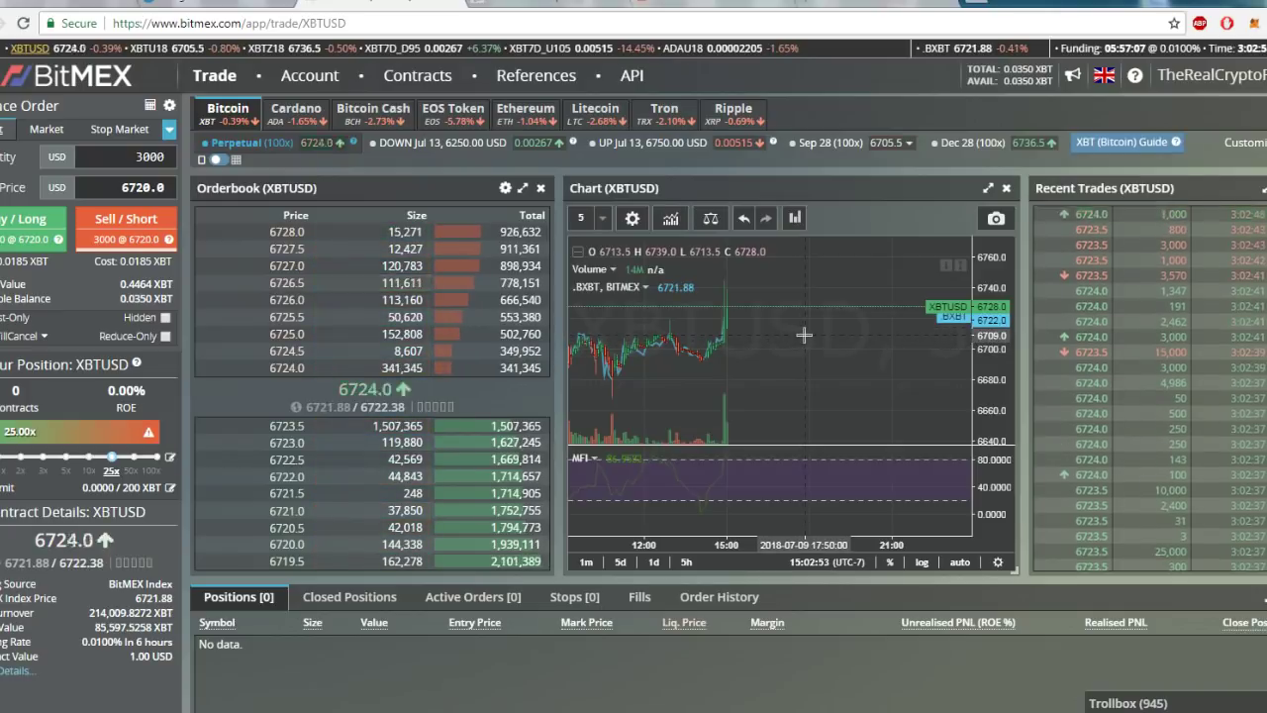
pyautogui.scroll(-3, 805, 366)
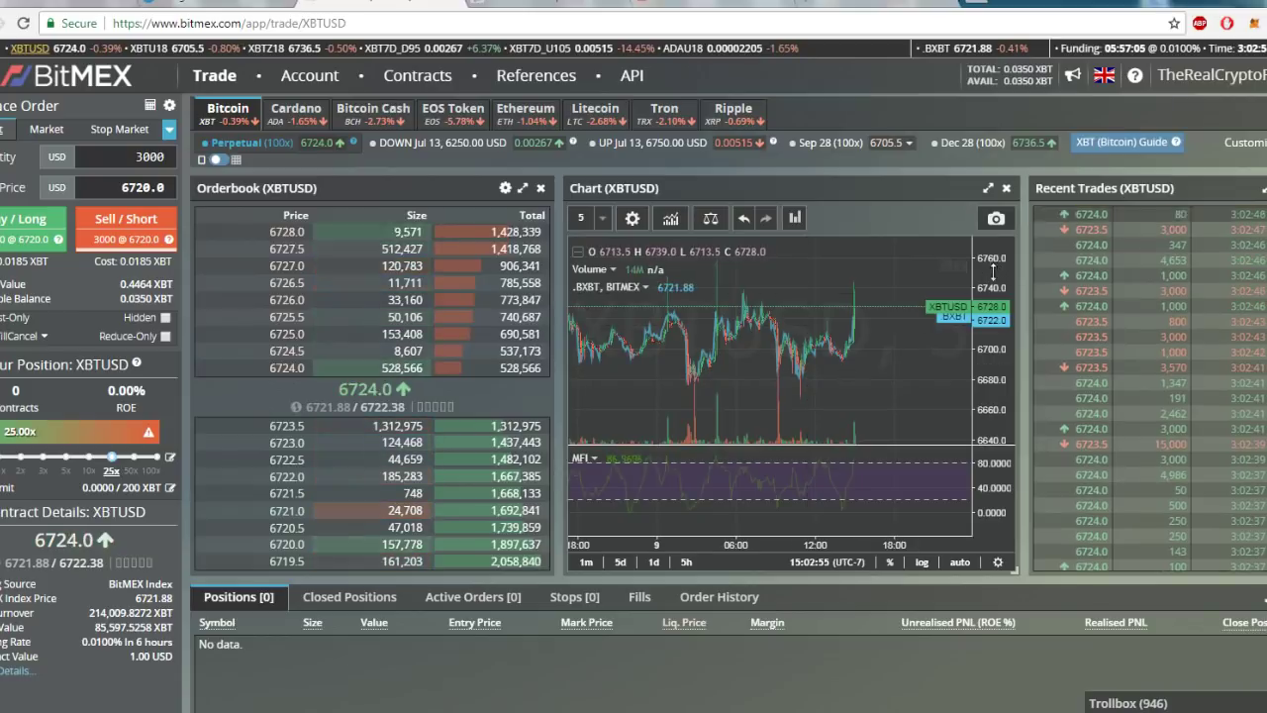
pyautogui.click(587, 218)
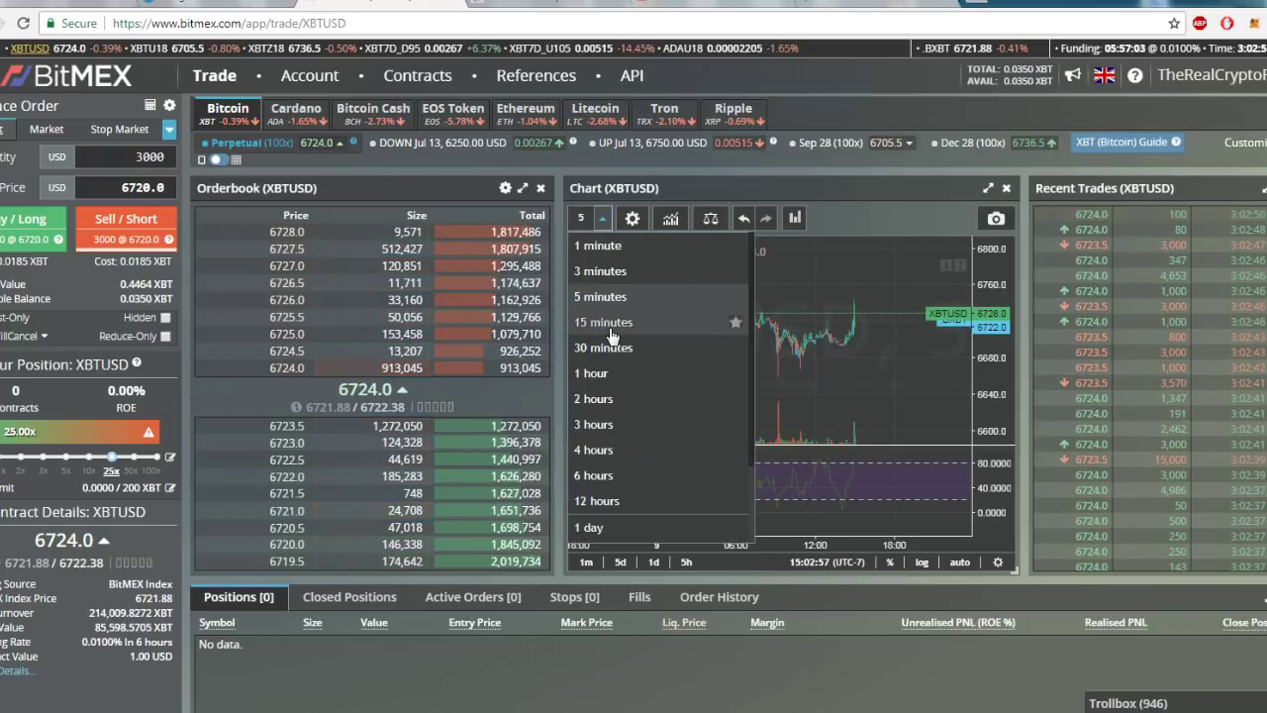
pyautogui.click(597, 322)
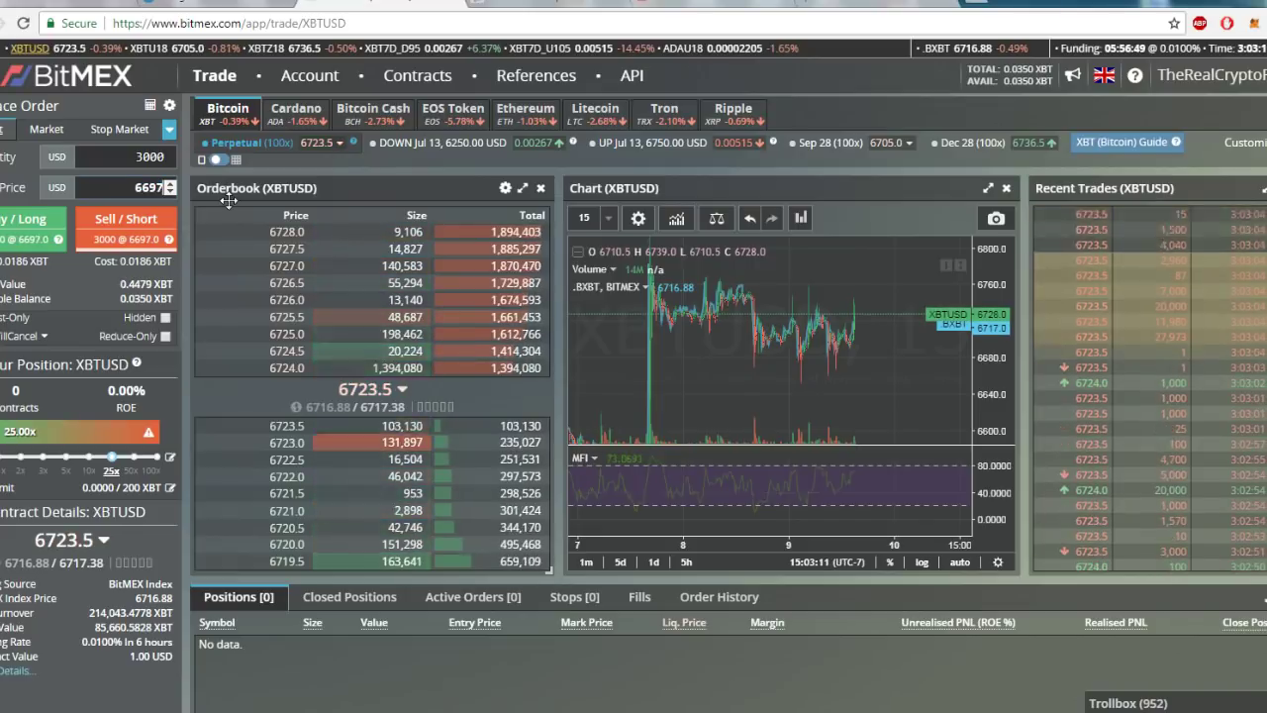
# Place a limit order to buy 3500 XBTUSD contracts at a price of 6697
pyautogui.write('97')
pyautogui.click(119, 157)
pyautogui.moveTo(120, 156); pyautogui.dragTo(201, 157)
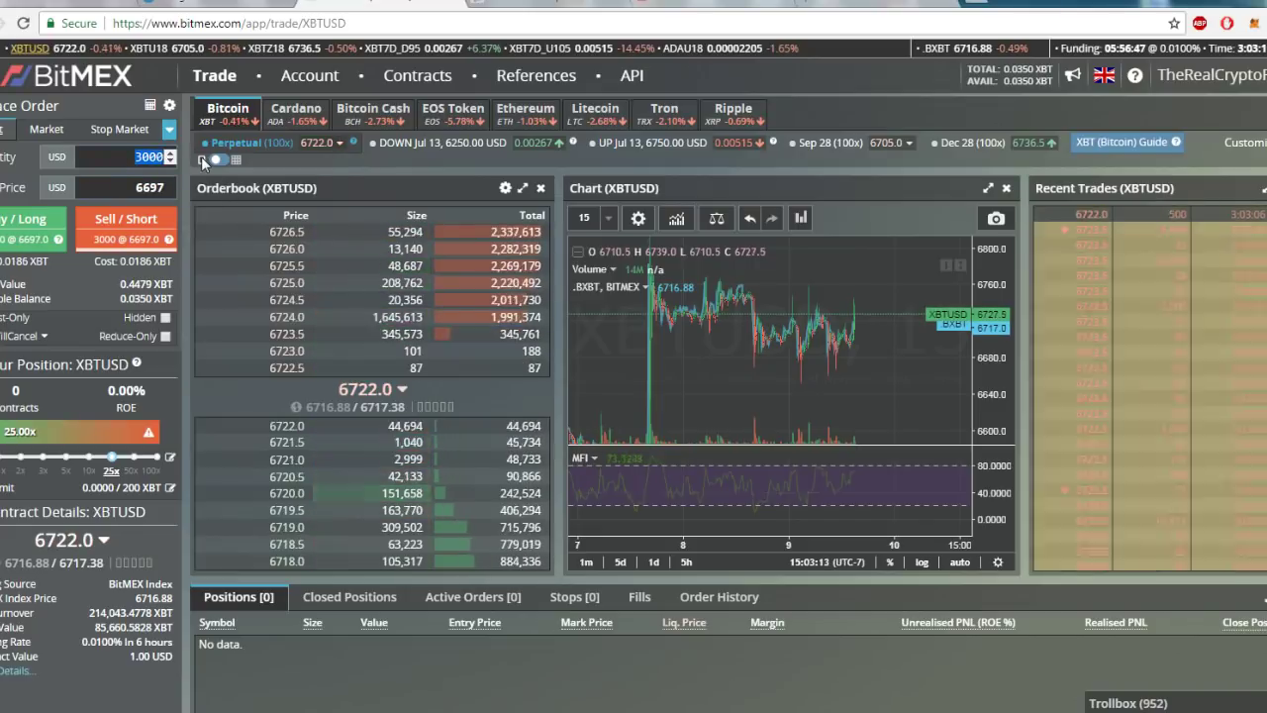
pyautogui.write('4000')
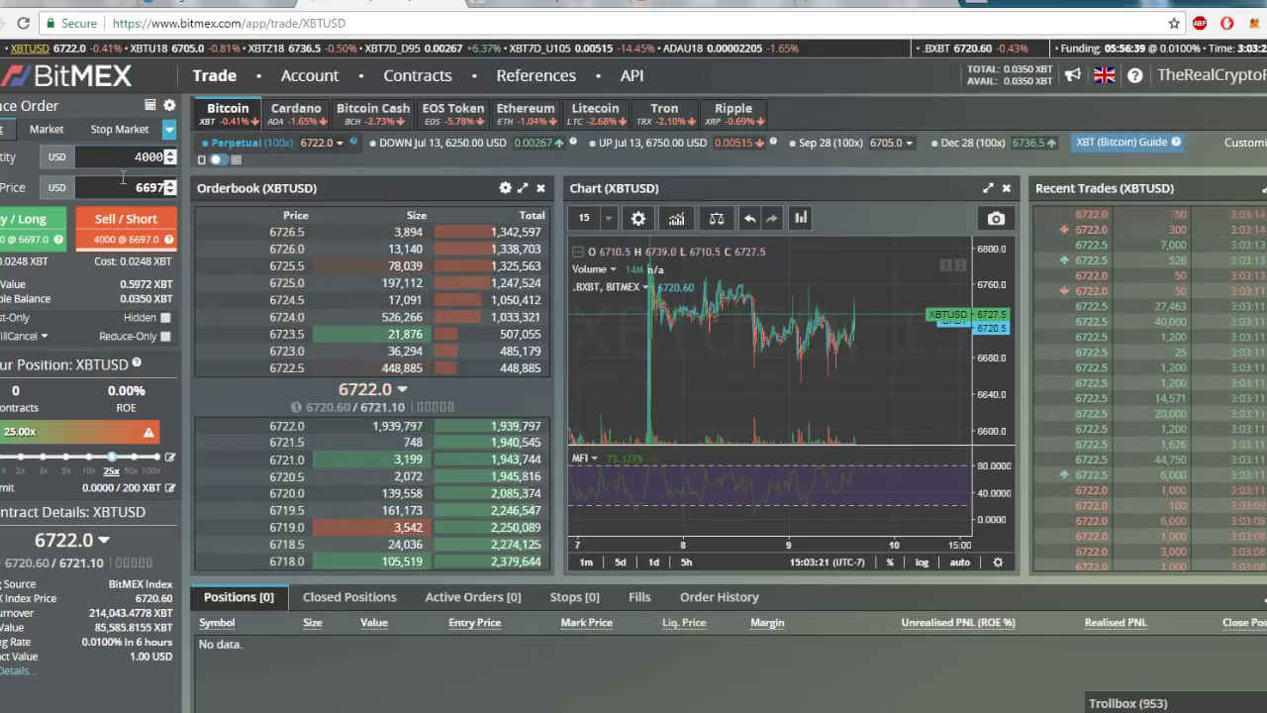
pyautogui.write('3500')
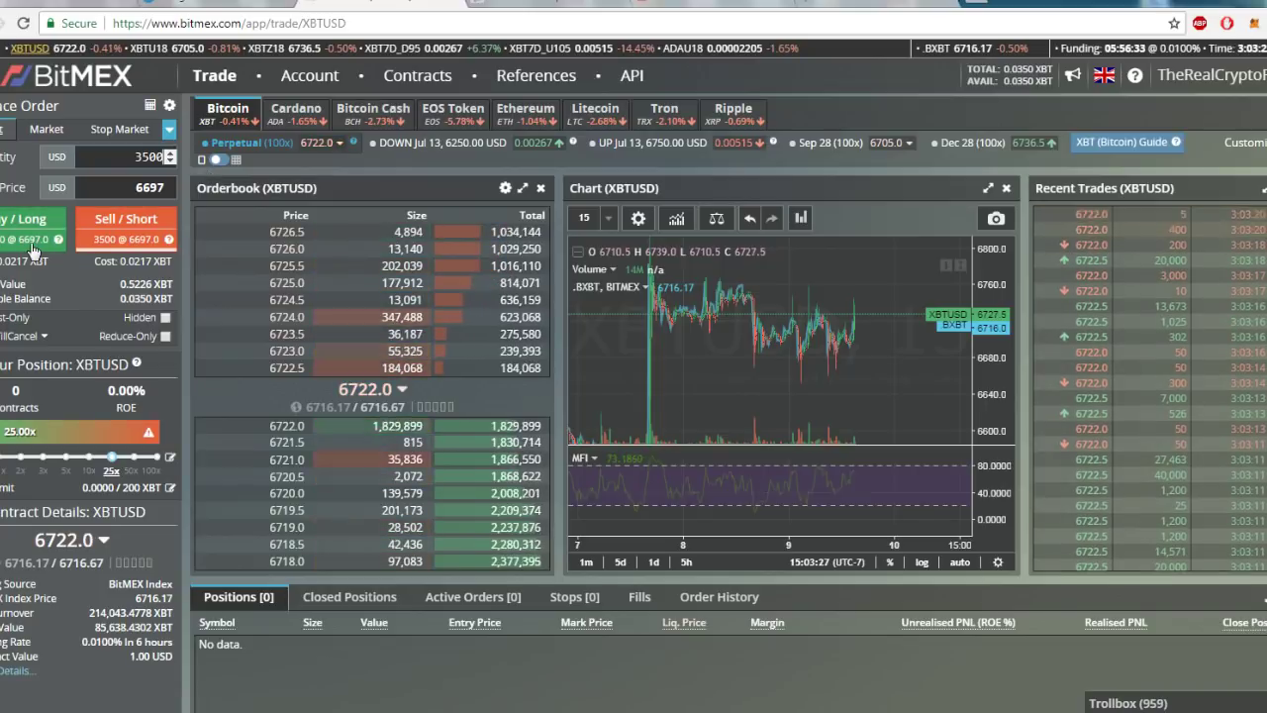
pyautogui.click(30, 238)
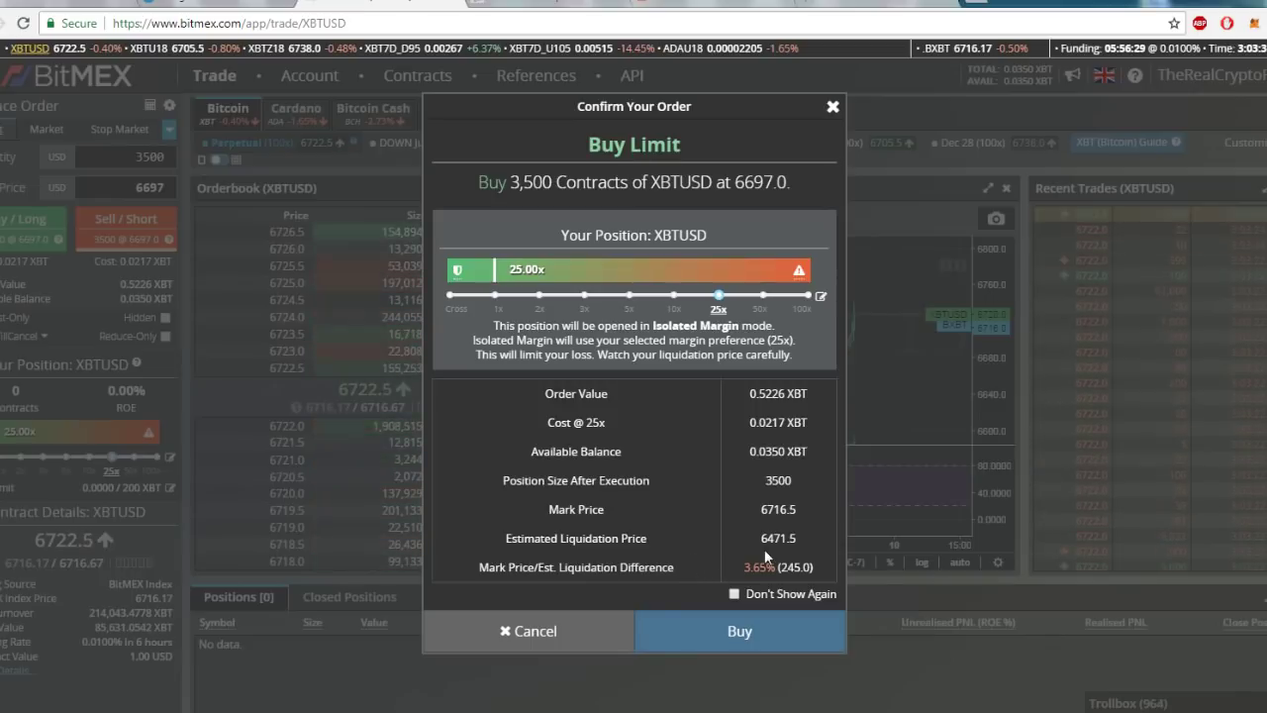
pyautogui.click(768, 643)
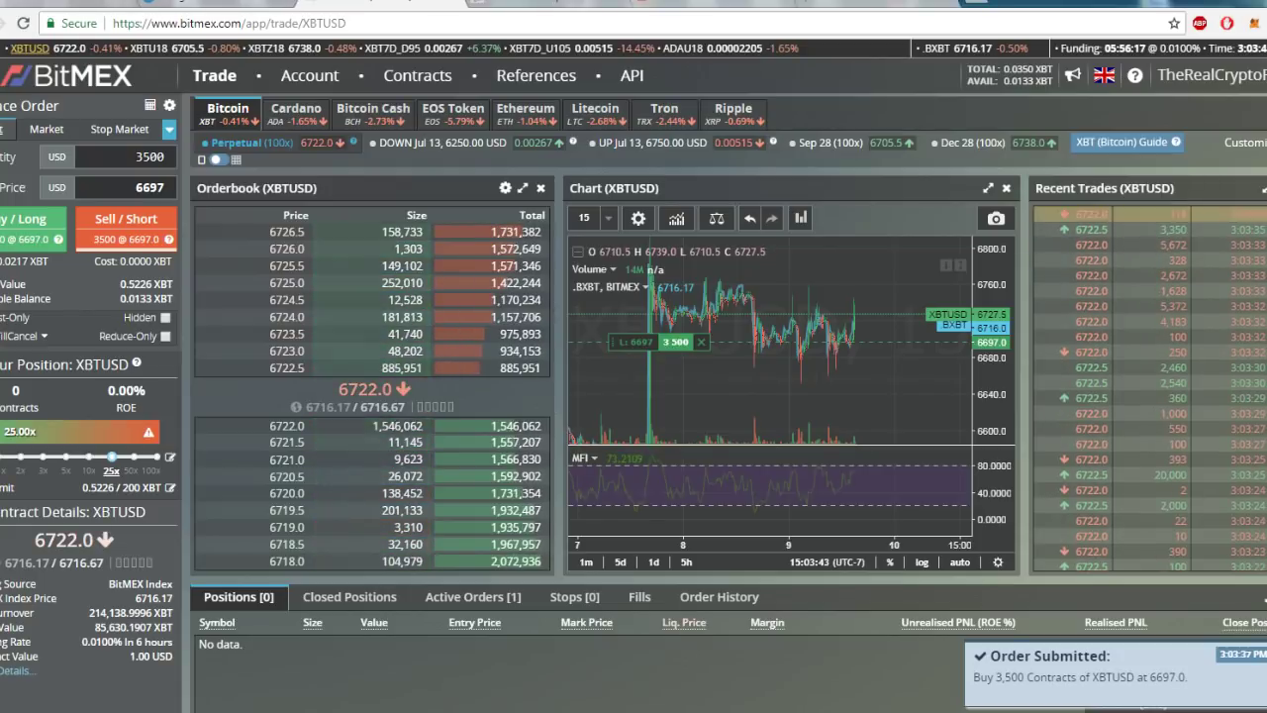
# Examine the 15-minute XBTUSD chart back to early July and cancel amending the buy order's price to 6885.5
pyautogui.moveTo(24, 156)
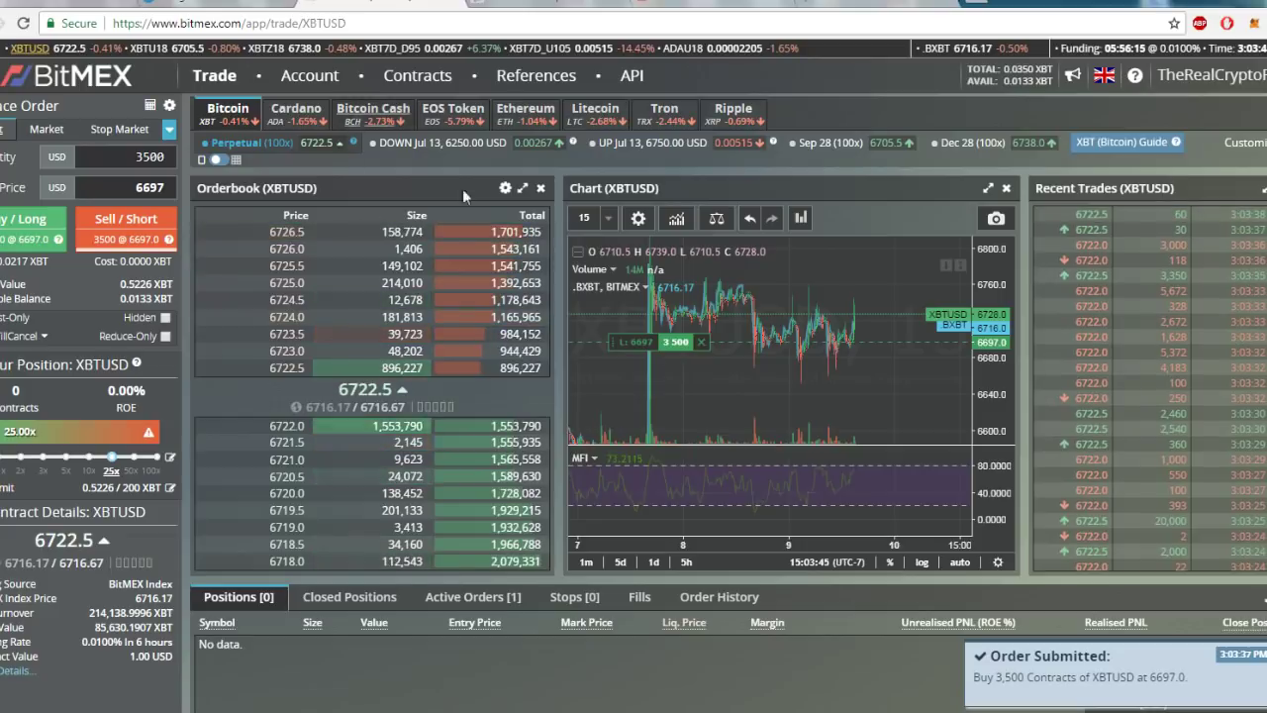
pyautogui.scroll(-3, 871, 297)
pyautogui.moveTo(981, 271); pyautogui.dragTo(988, 432)
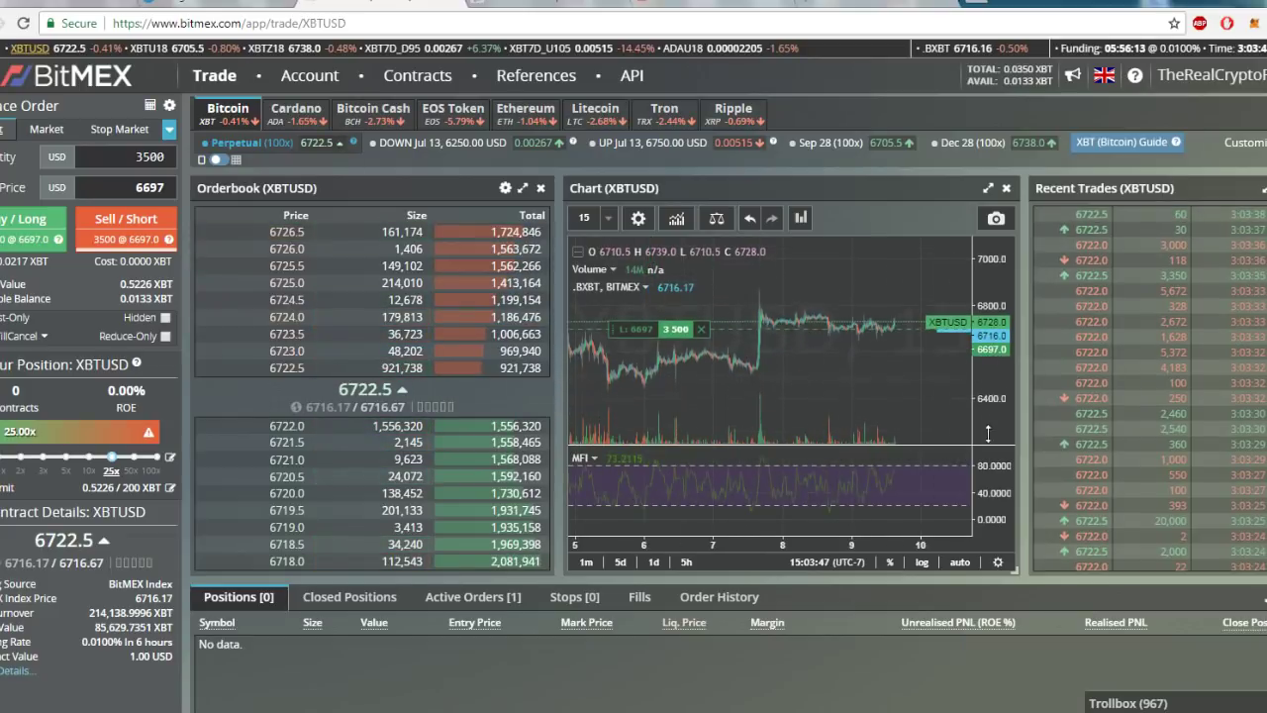
pyautogui.scroll(-2, 857, 370)
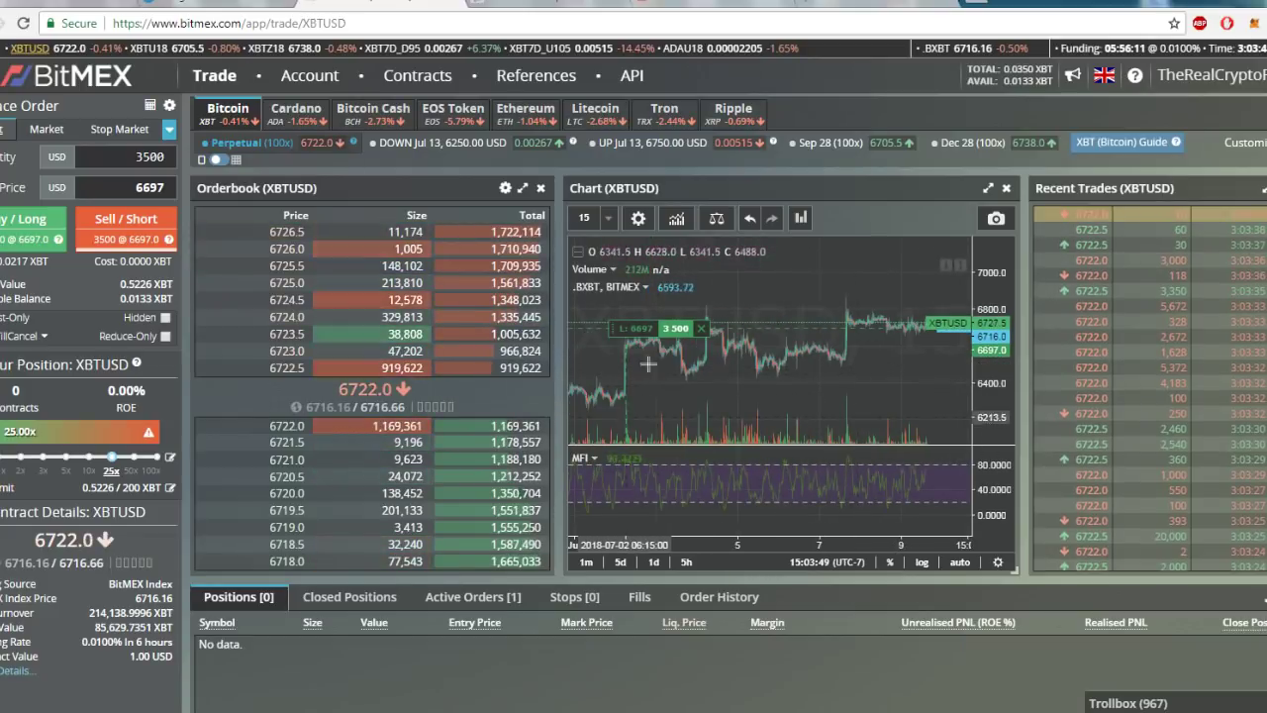
pyautogui.moveTo(653, 340); pyautogui.dragTo(618, 297)
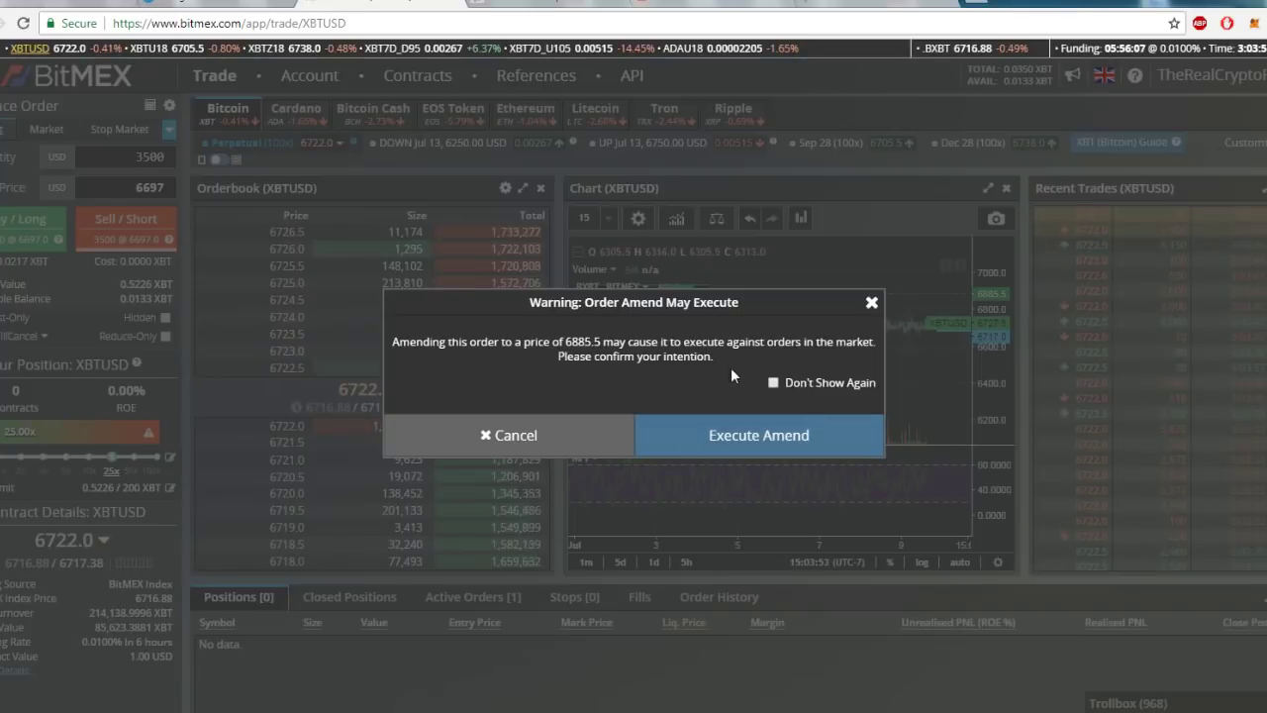
pyautogui.click(534, 450)
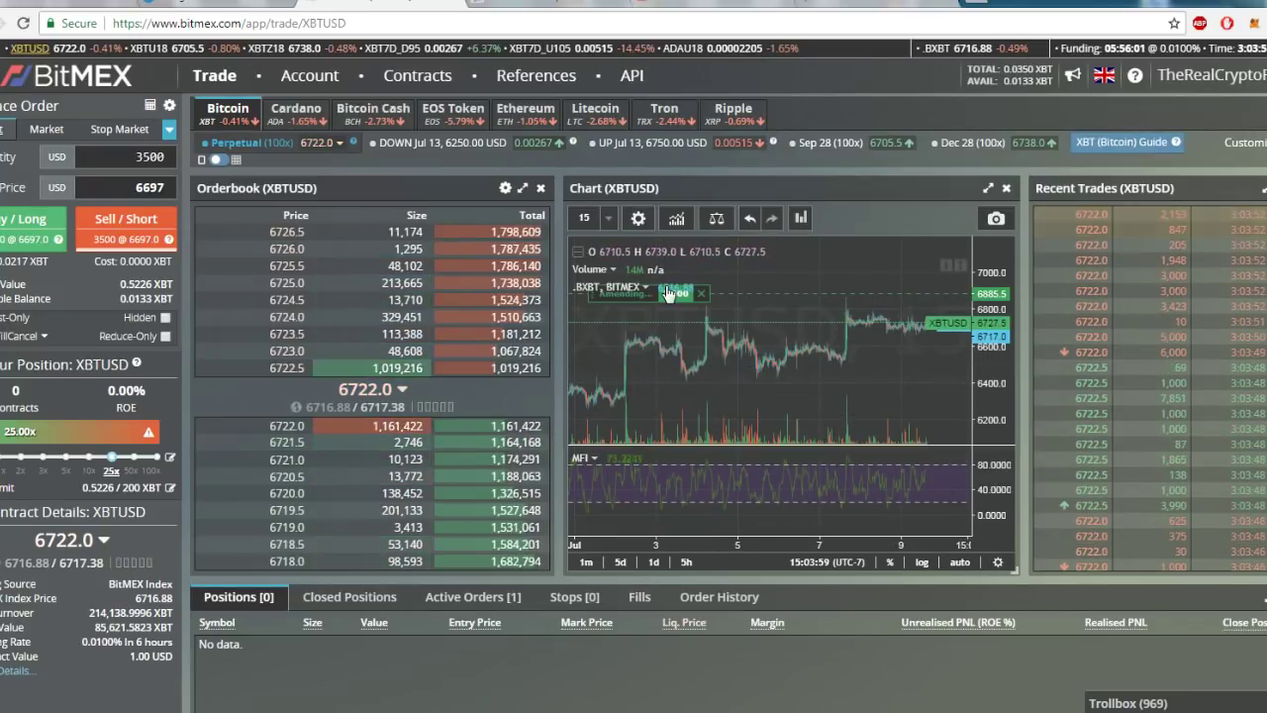
# Amend the active 3500-contract XBTUSD buy order's price on the chart to 6718.5 and then 6695.5, checking it in the active orders
pyautogui.click(473, 597)
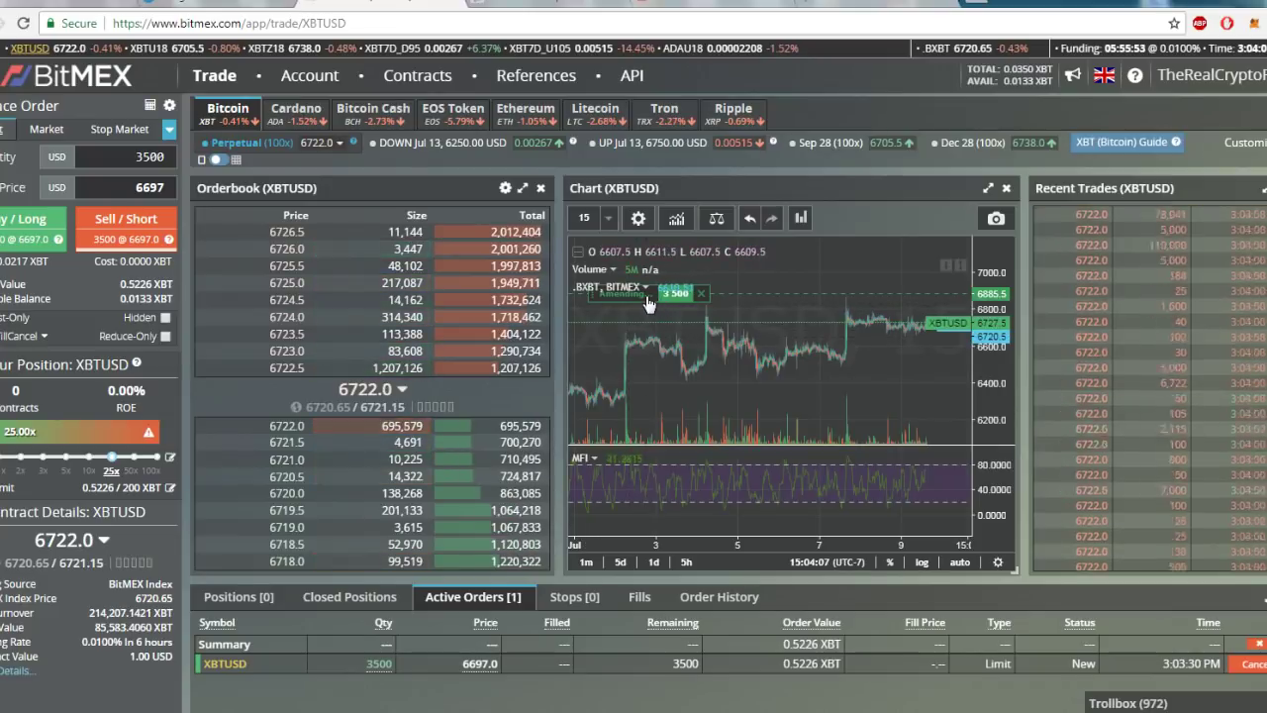
pyautogui.moveTo(649, 303); pyautogui.dragTo(646, 324)
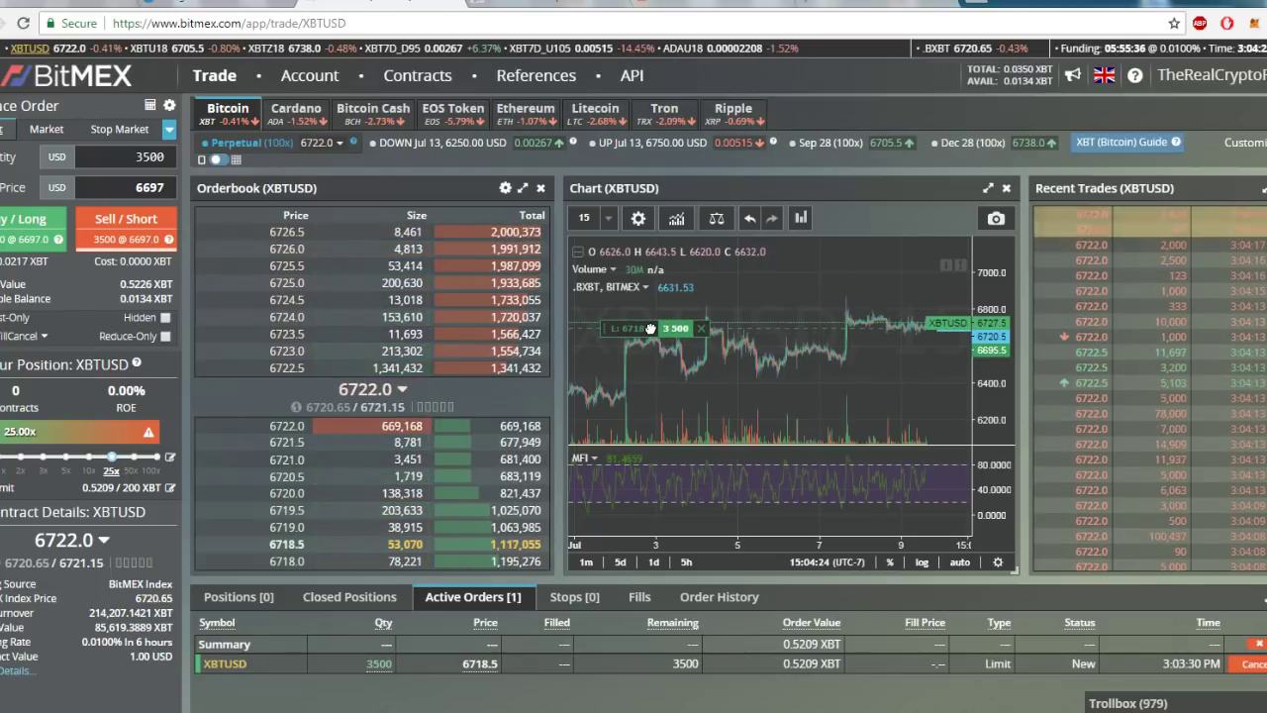
pyautogui.moveTo(650, 327); pyautogui.dragTo(650, 328)
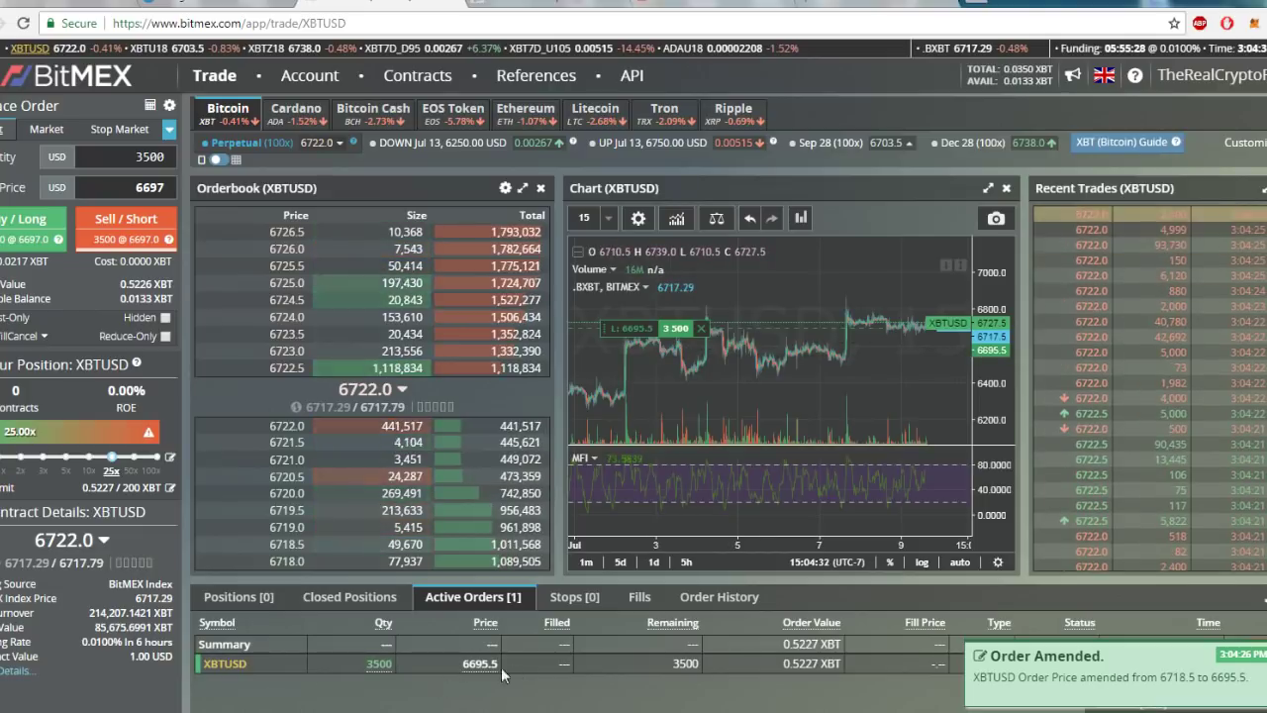
pyautogui.click(230, 598)
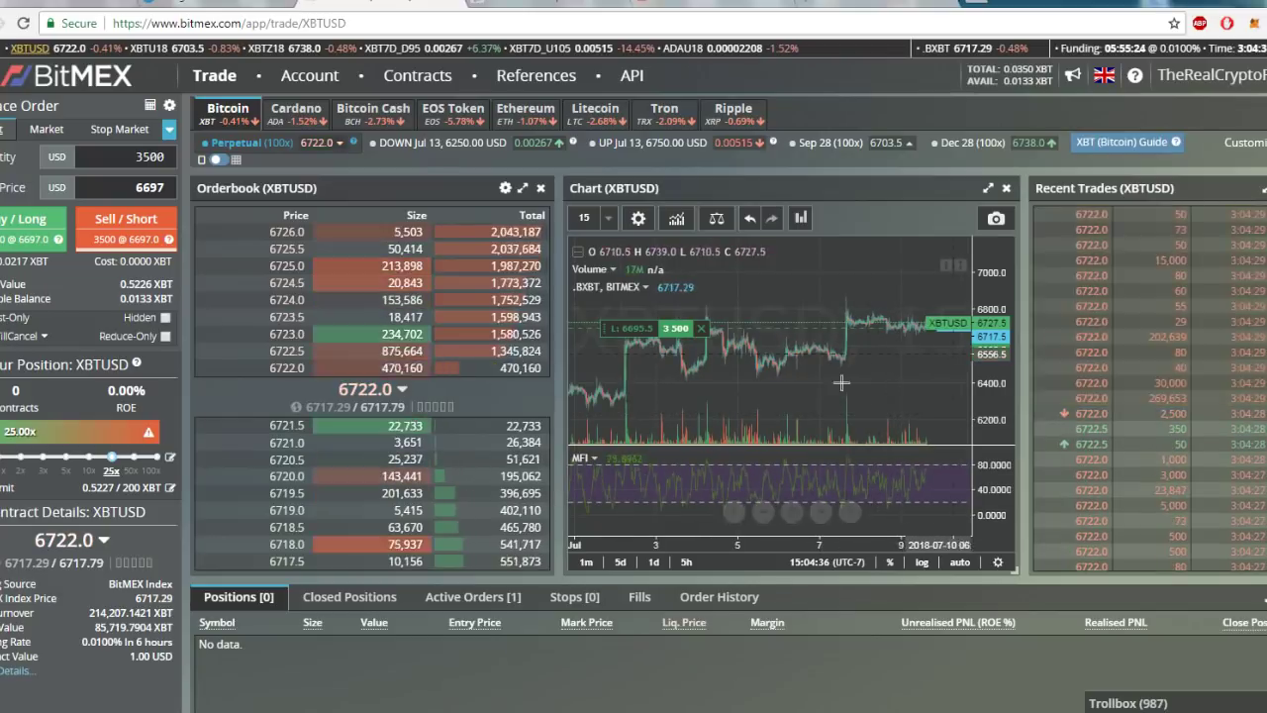
# Examine the recent price movement around the buy order on the 15-minute XBTUSD chart, and glance at the open Express article on Bitcoin
pyautogui.scroll(-1, 868, 416)
pyautogui.moveTo(870, 417); pyautogui.dragTo(619, 436)
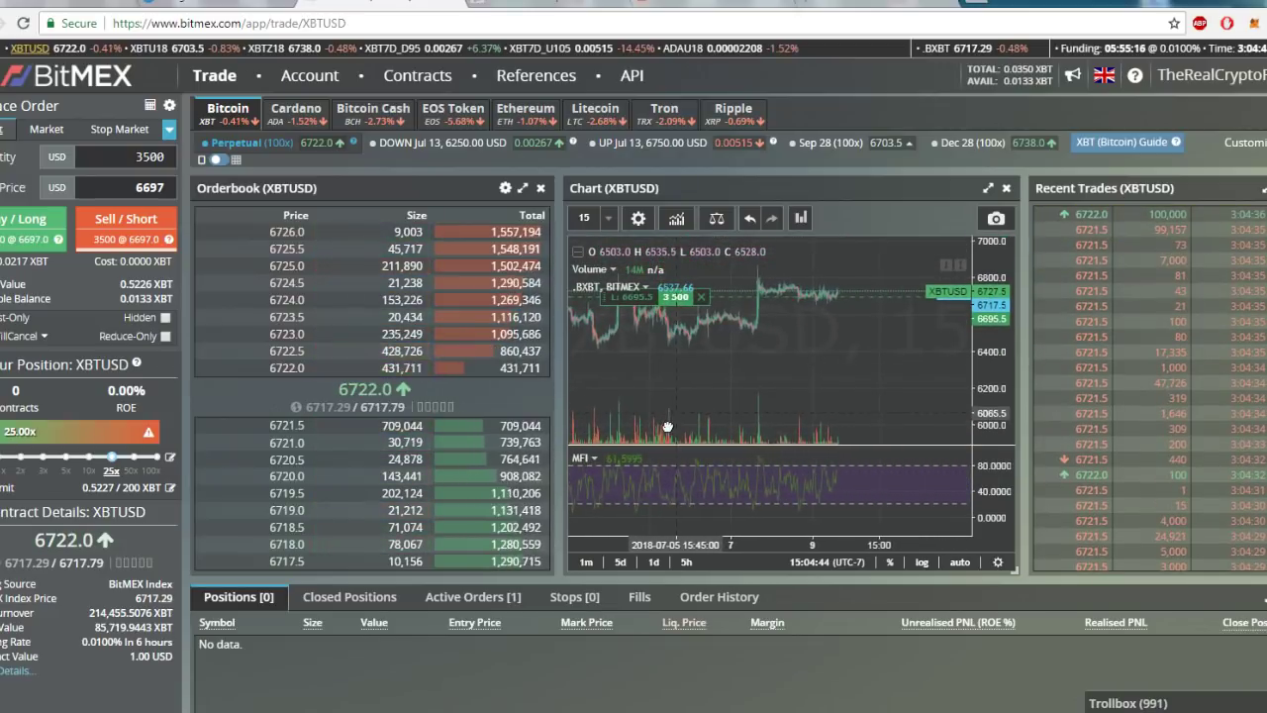
pyautogui.moveTo(842, 386); pyautogui.dragTo(826, 353)
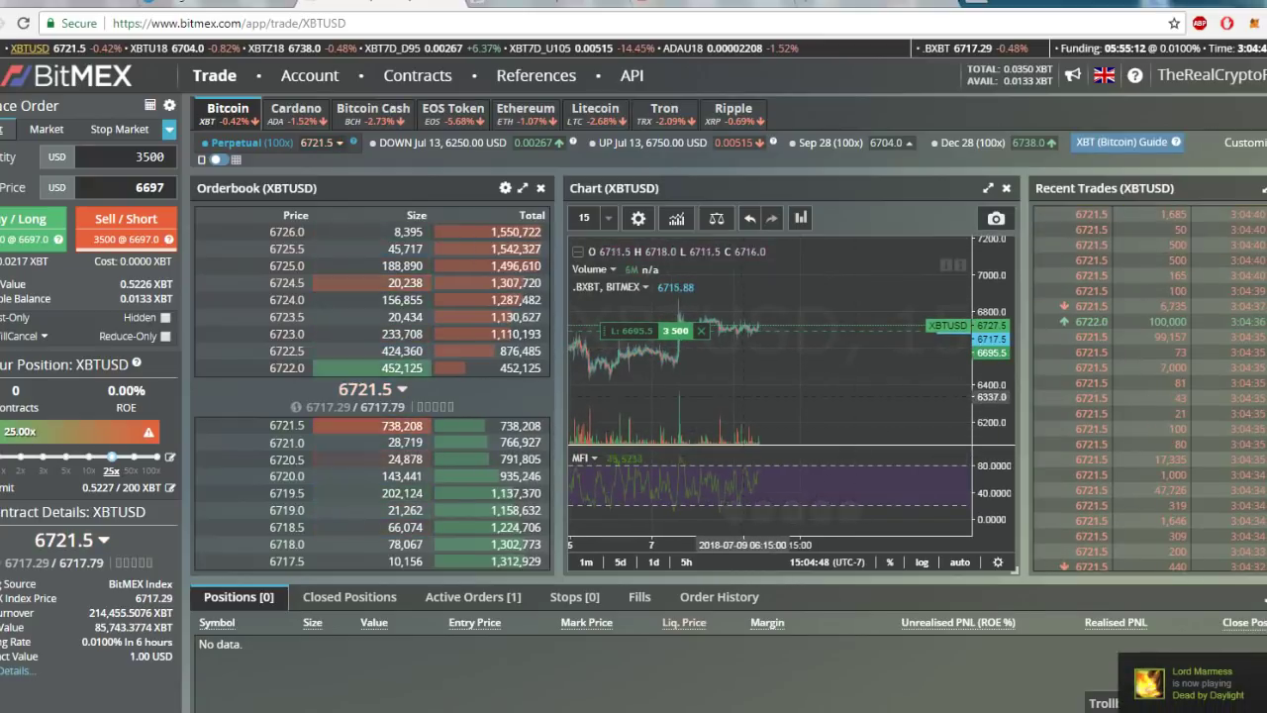
pyautogui.moveTo(742, 432); pyautogui.dragTo(849, 454)
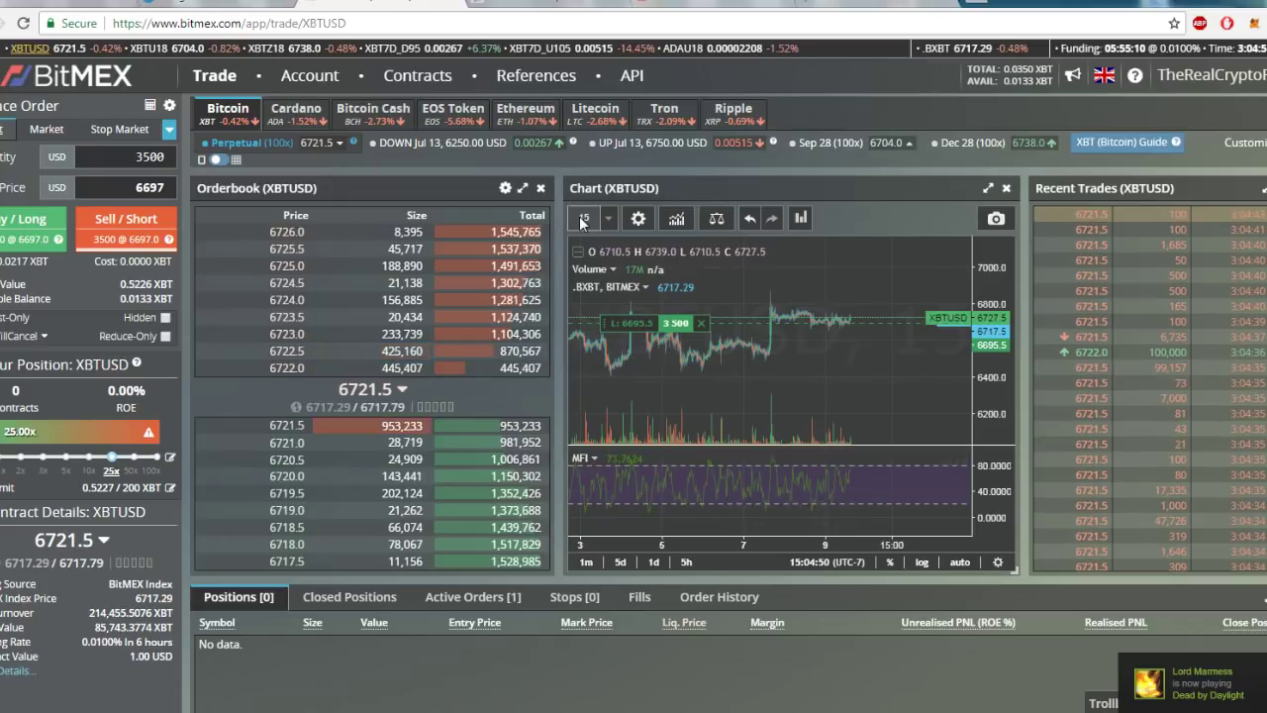
pyautogui.click(583, 217)
pyautogui.click(884, 394)
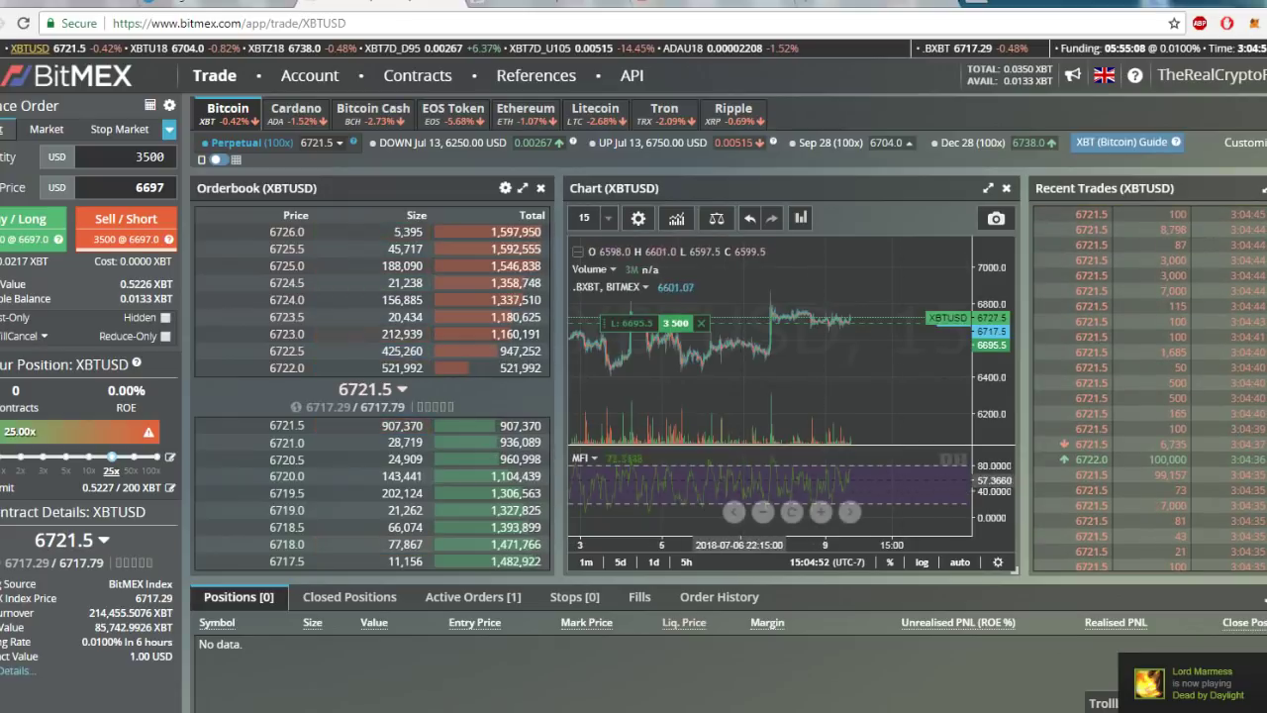
pyautogui.moveTo(850, 511)
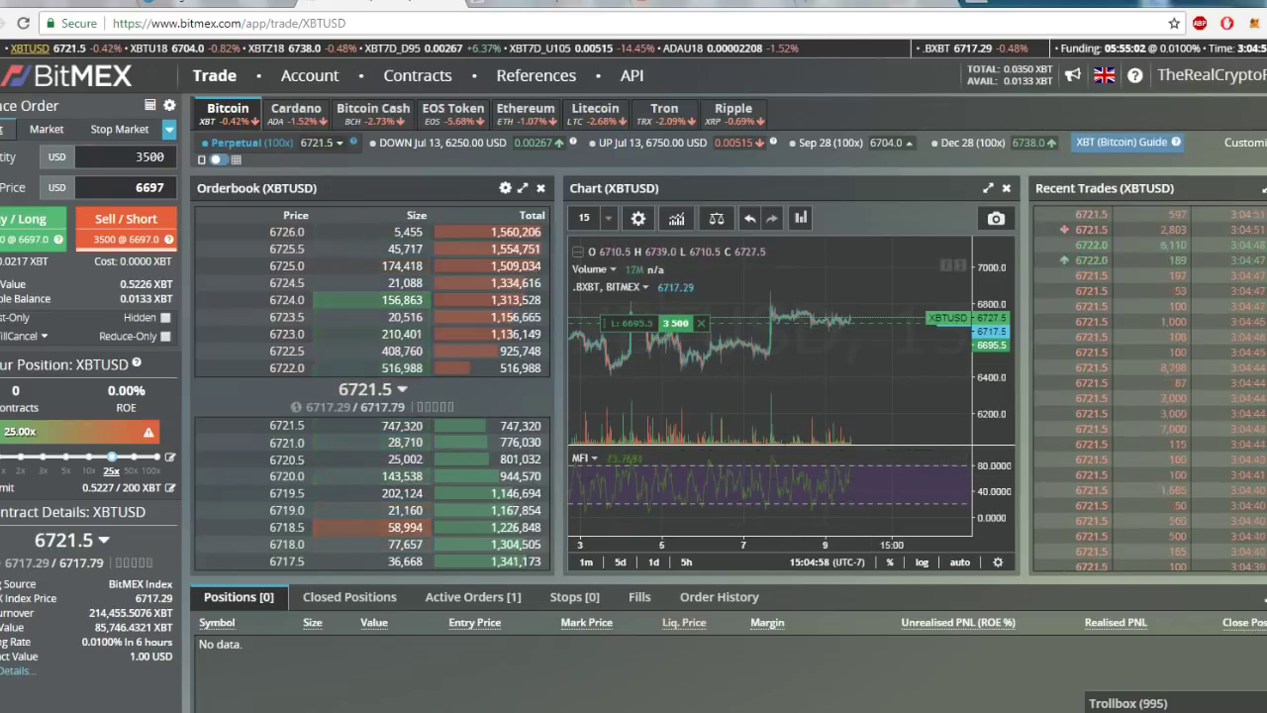
pyautogui.hotkey('ctrl', 'Tab')
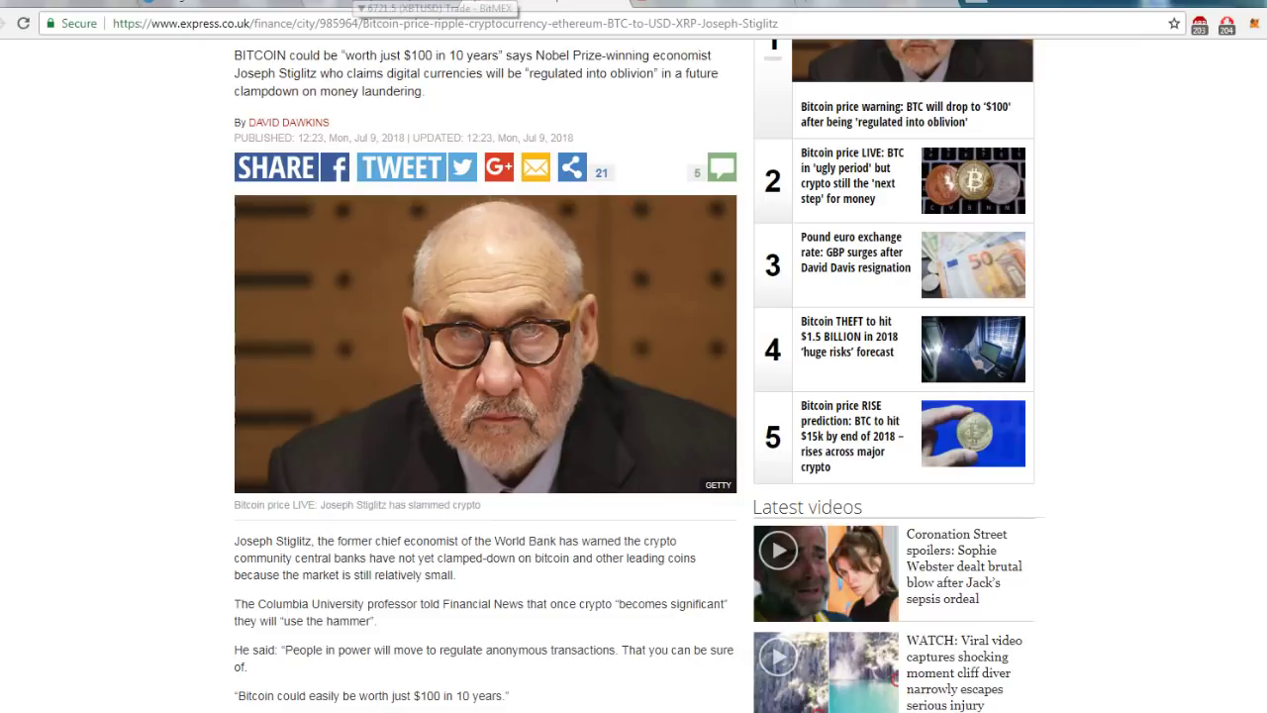
pyautogui.click(436, 4)
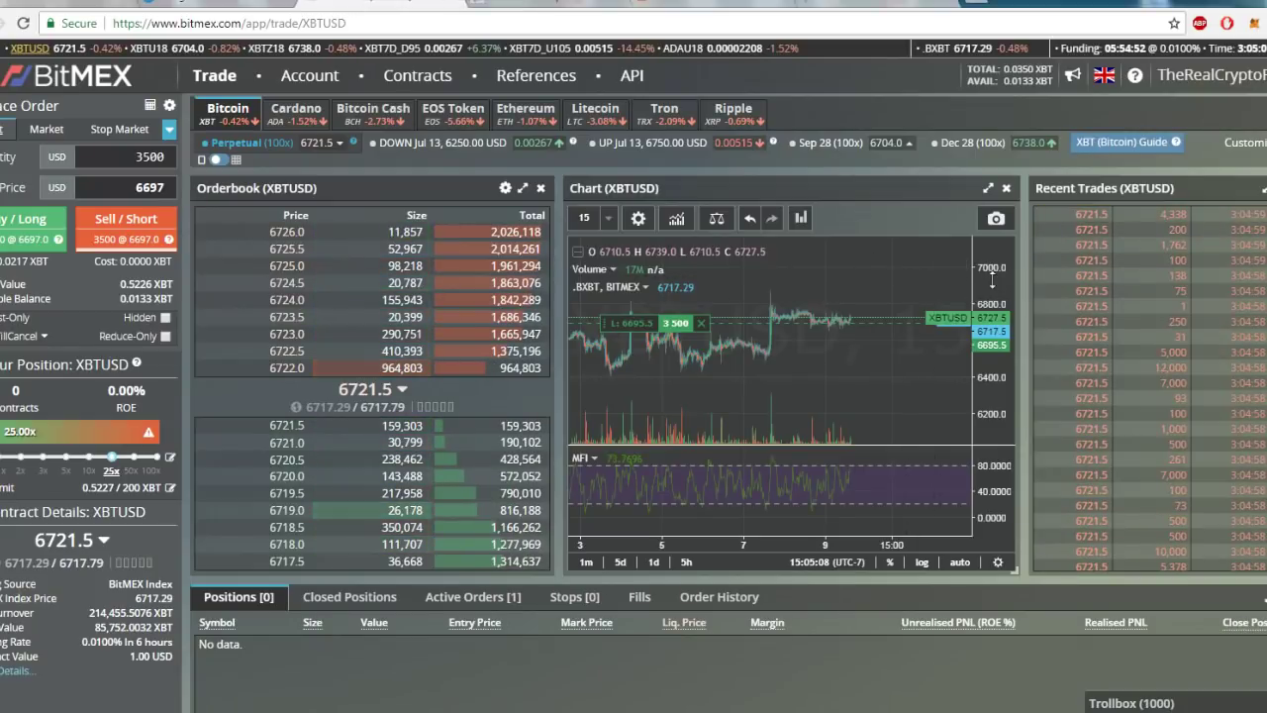
# Compress the XBTUSD chart's price scale slightly and set the chart interval to 30 minutes
pyautogui.moveTo(991, 280); pyautogui.dragTo(991, 289)
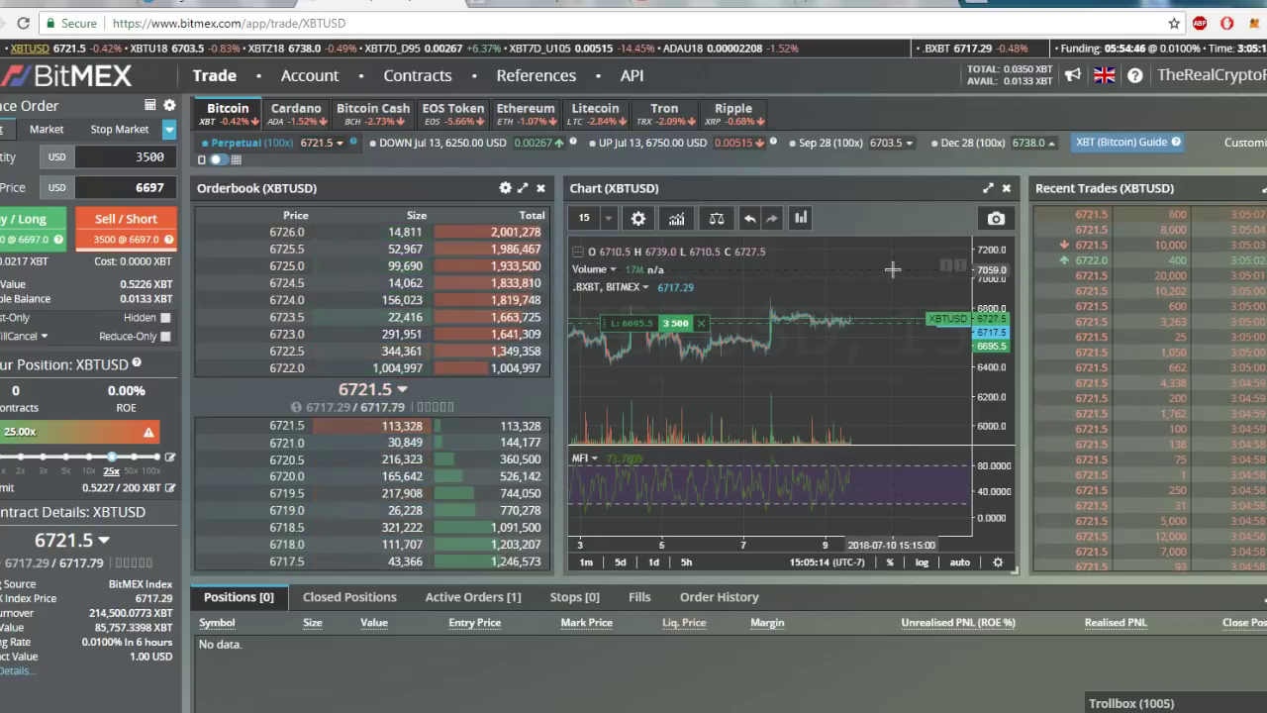
pyautogui.click(582, 217)
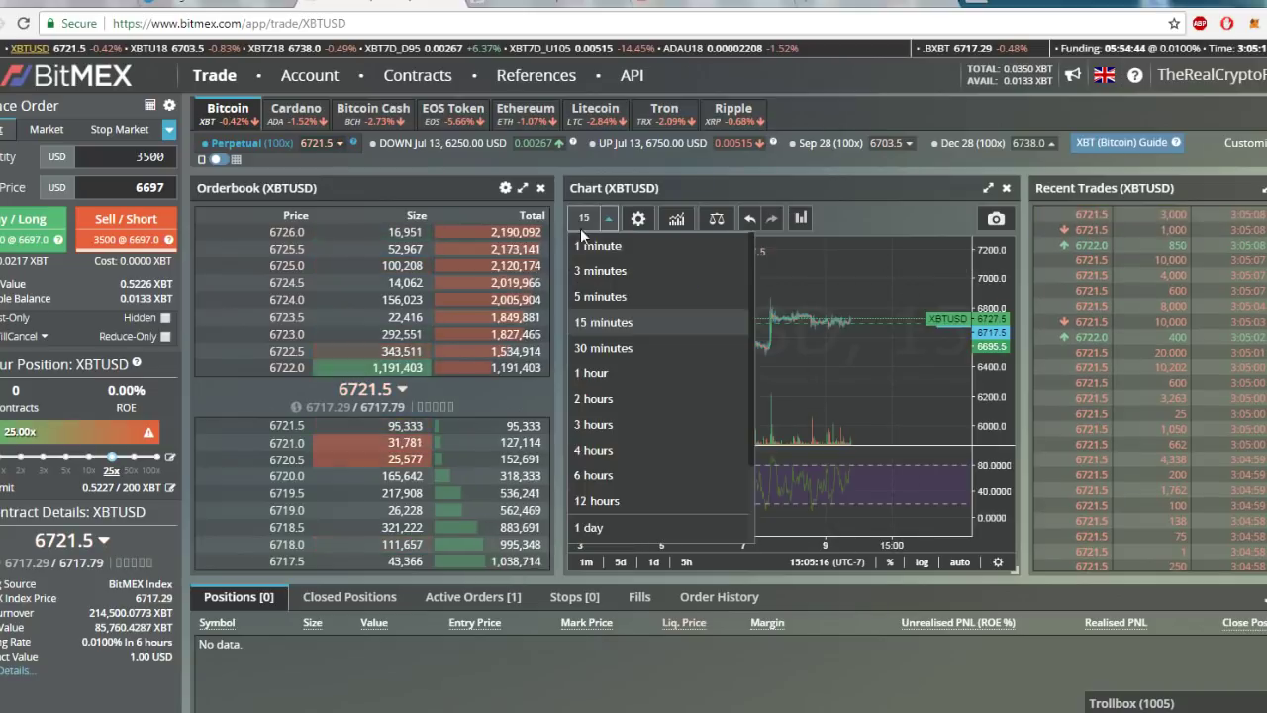
pyautogui.click(600, 346)
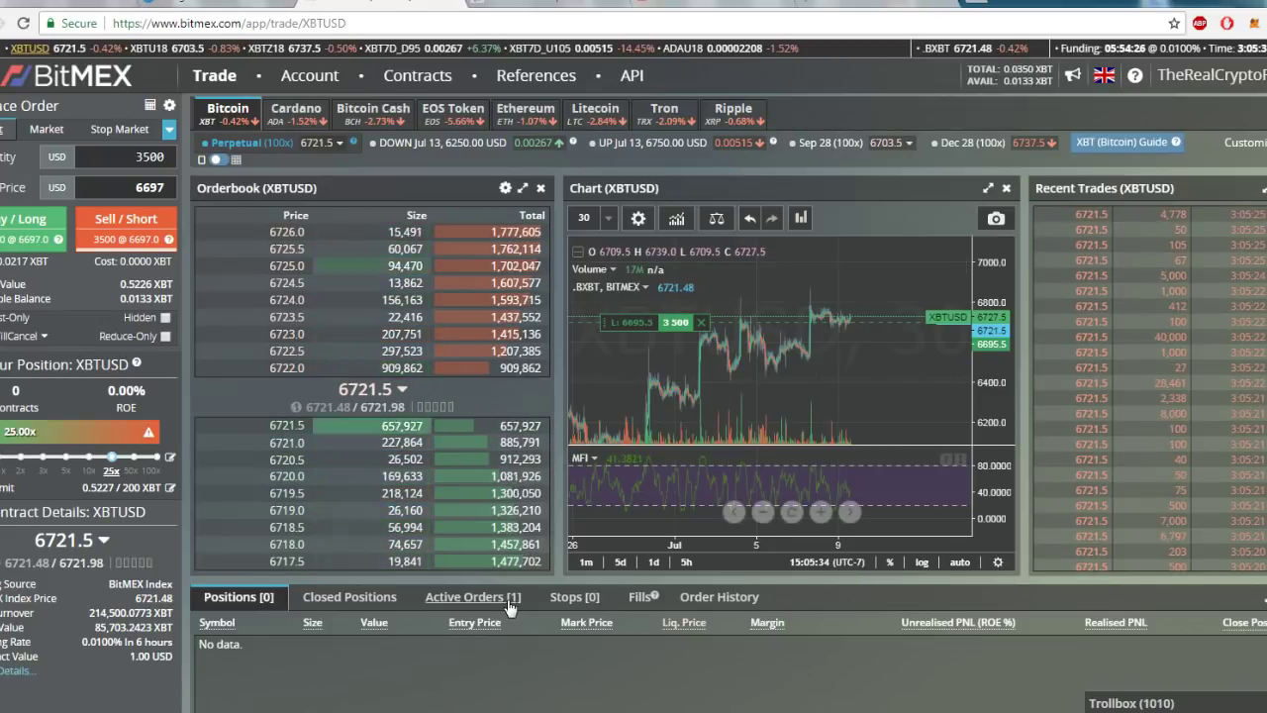
pyautogui.hotkey('alt', 'Tab')
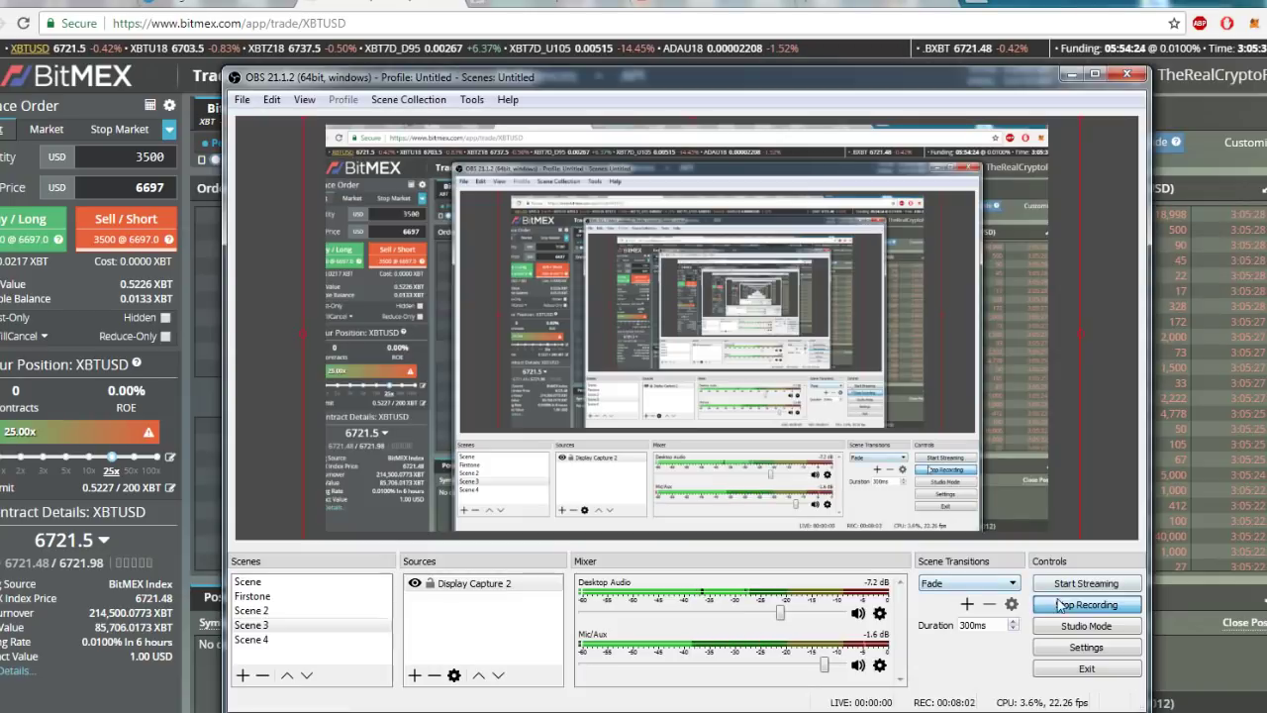